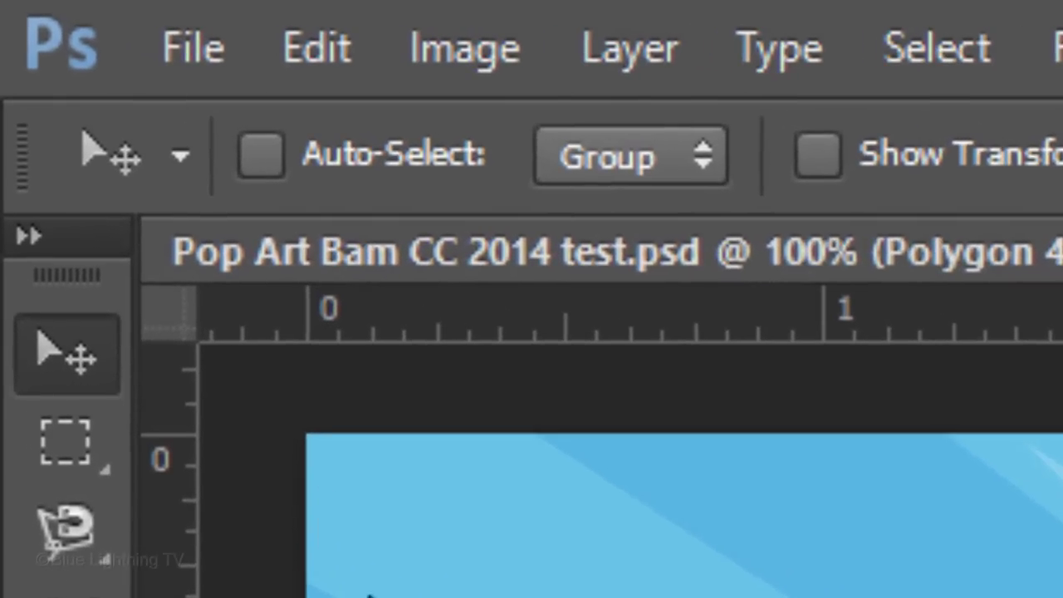
# Create a new 1500 × 870 px, 150 ppi RGB document with a white background
pyautogui.click(33, 7)
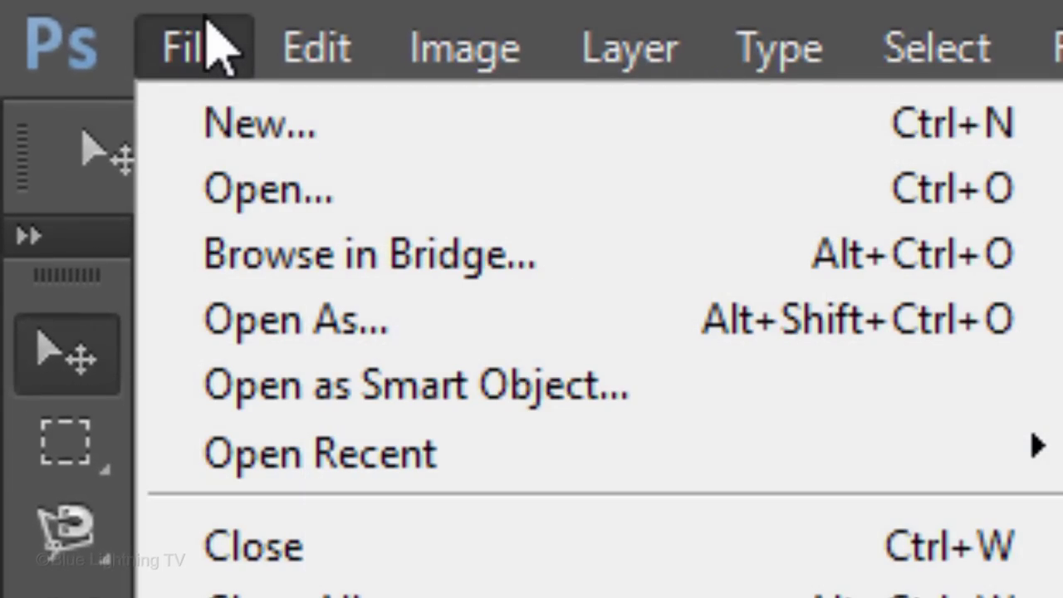
pyautogui.click(229, 139)
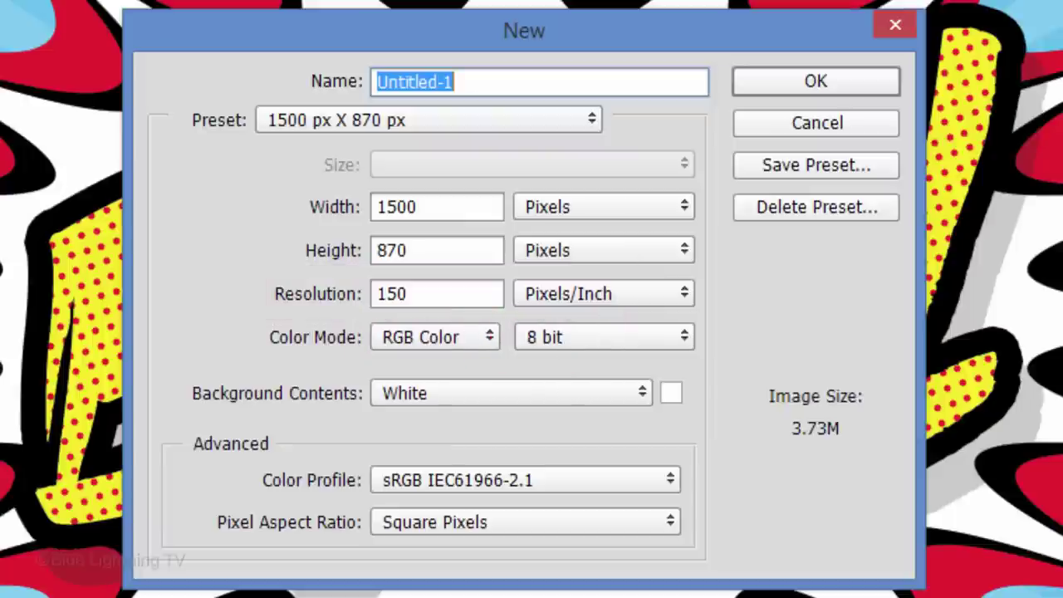
pyautogui.click(841, 88)
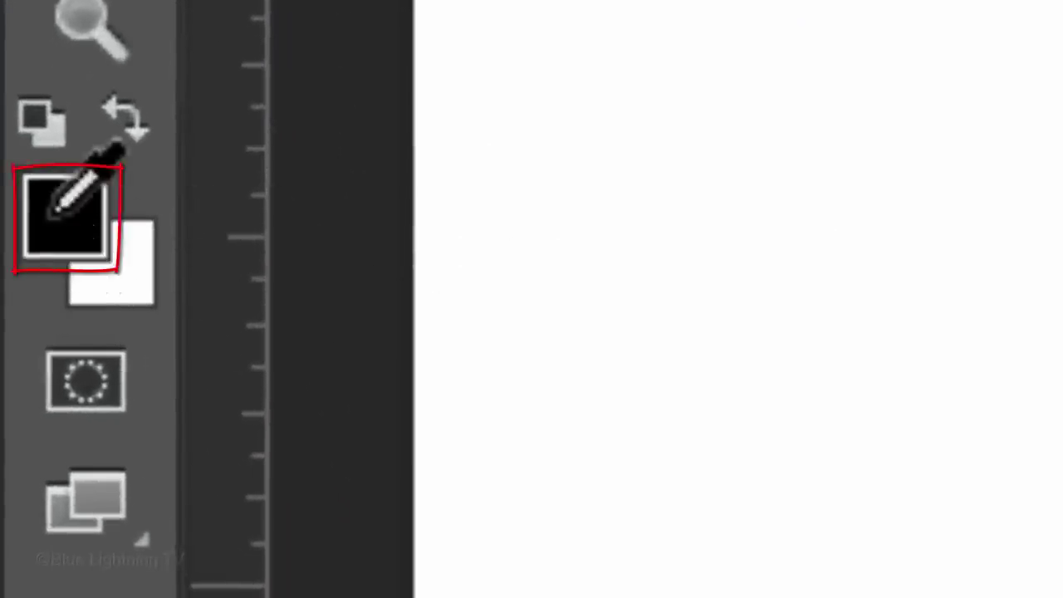
# Set the foreground colour to 16B7F9 and fill the Background layer with it
pyautogui.click(60, 214)
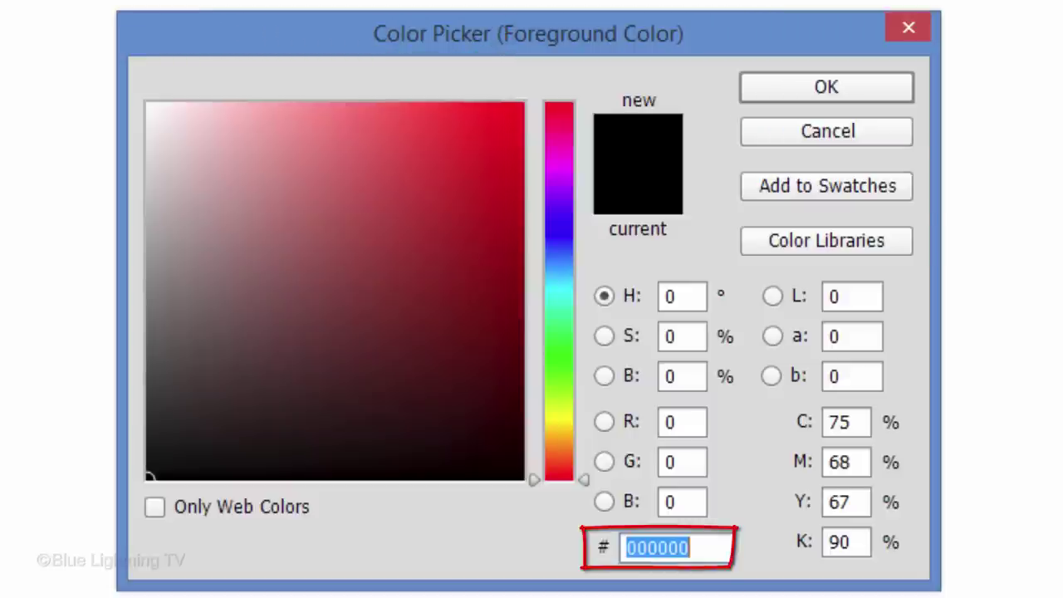
pyautogui.write('16')
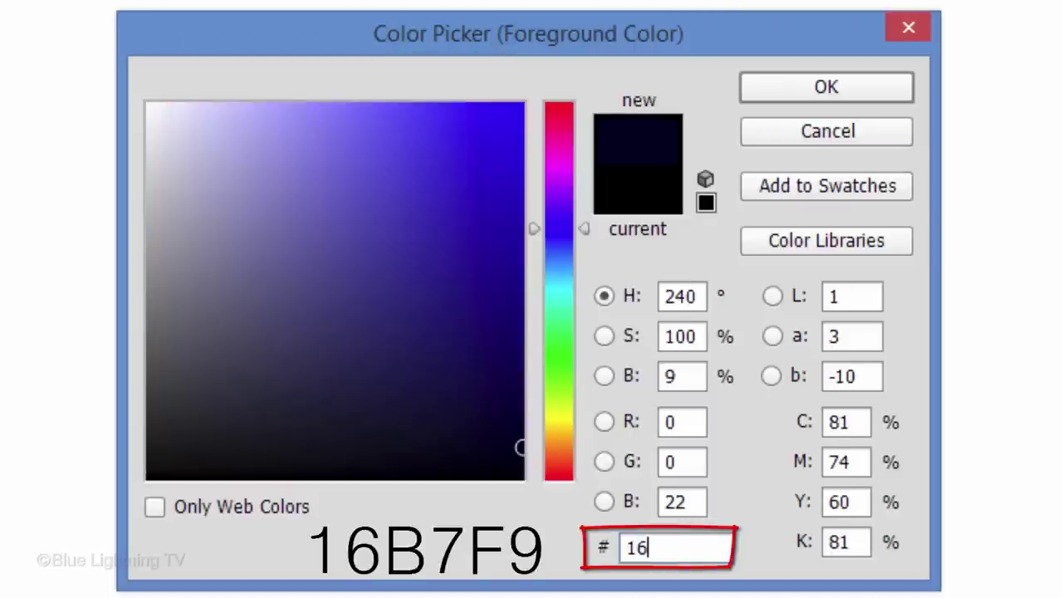
pyautogui.write('B7F9')
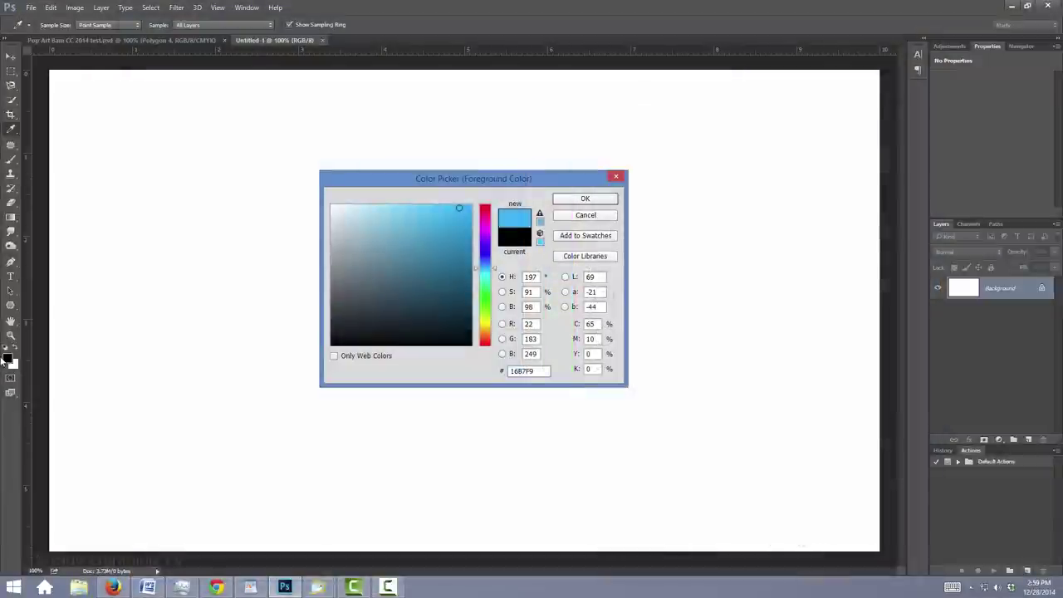
pyautogui.press('Return')
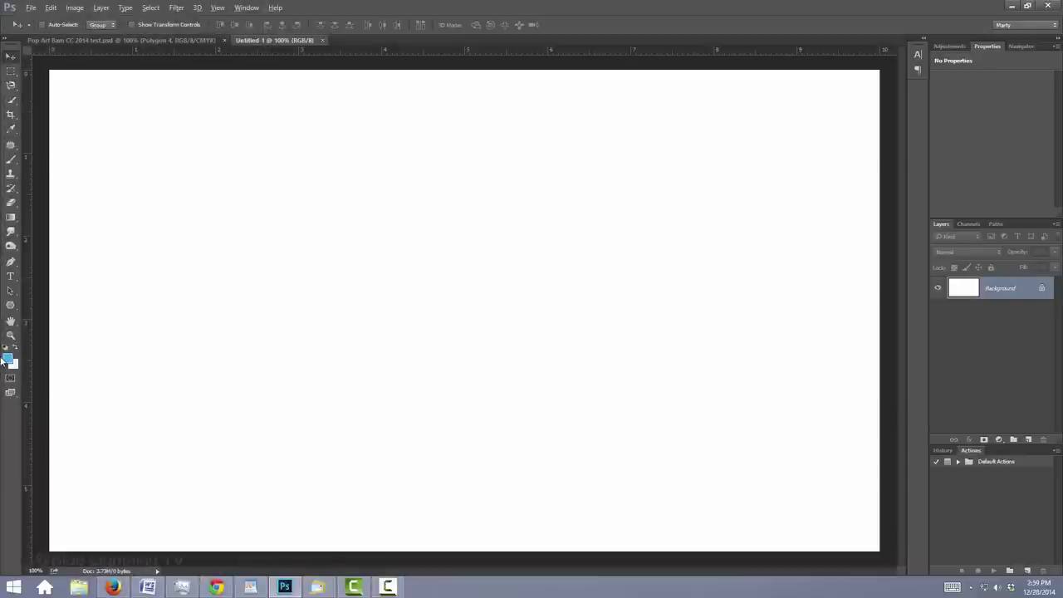
pyautogui.hotkey('alt', 'Delete')
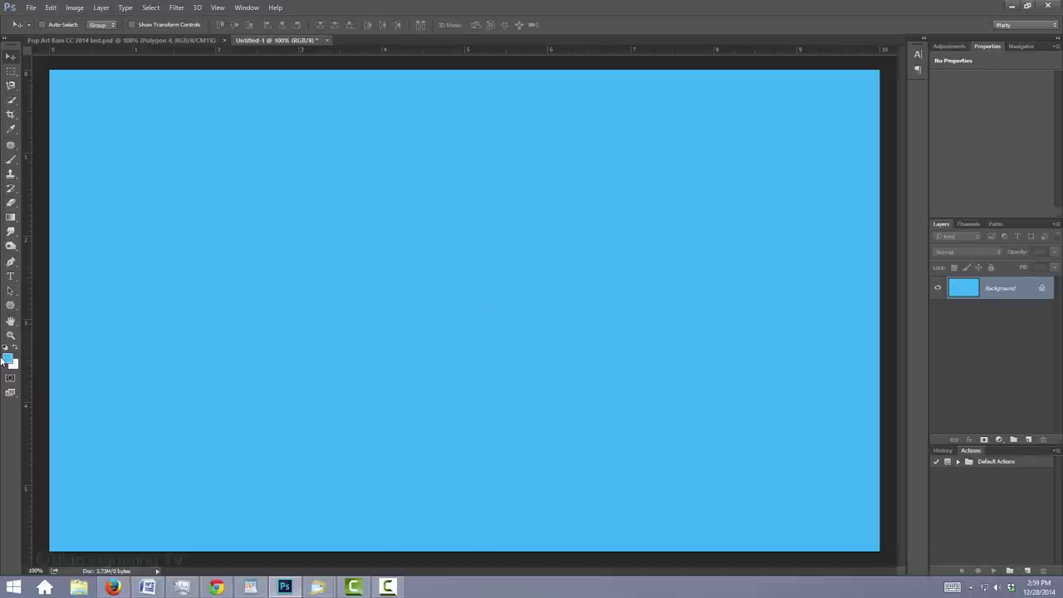
pyautogui.hotkey('ctrl', '-')
pyautogui.hotkey('ctrl', '-')
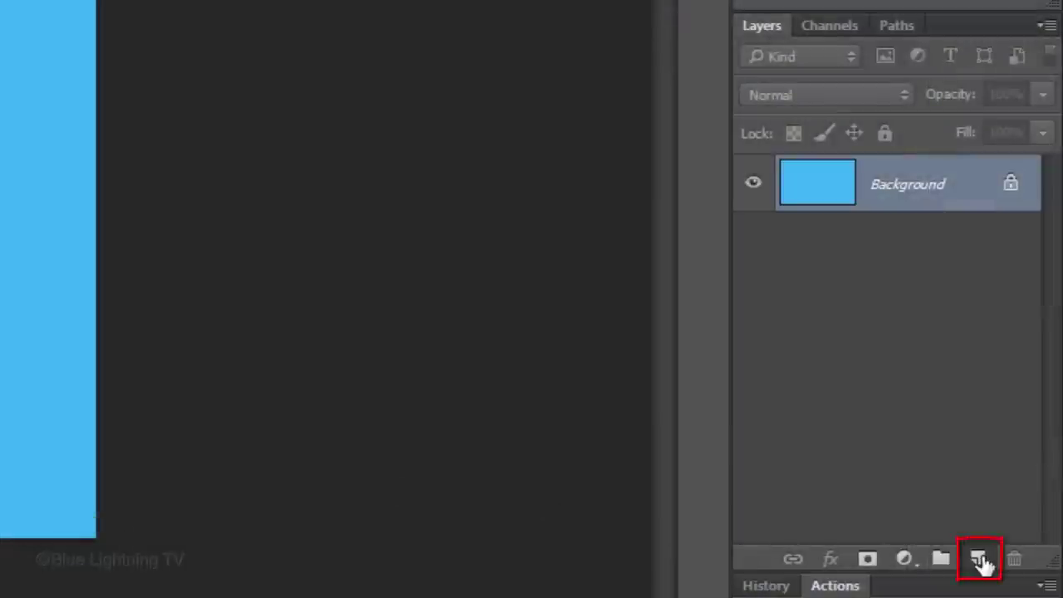
# Add a new empty Layer 1 and switch to the Custom Shape Tool
pyautogui.click(981, 562)
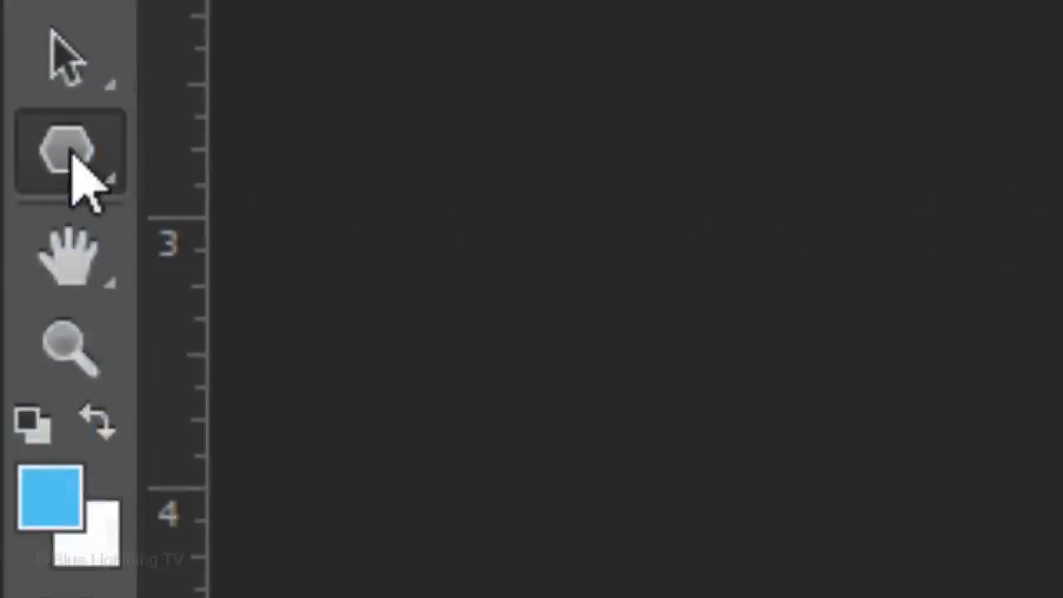
pyautogui.click(84, 181)
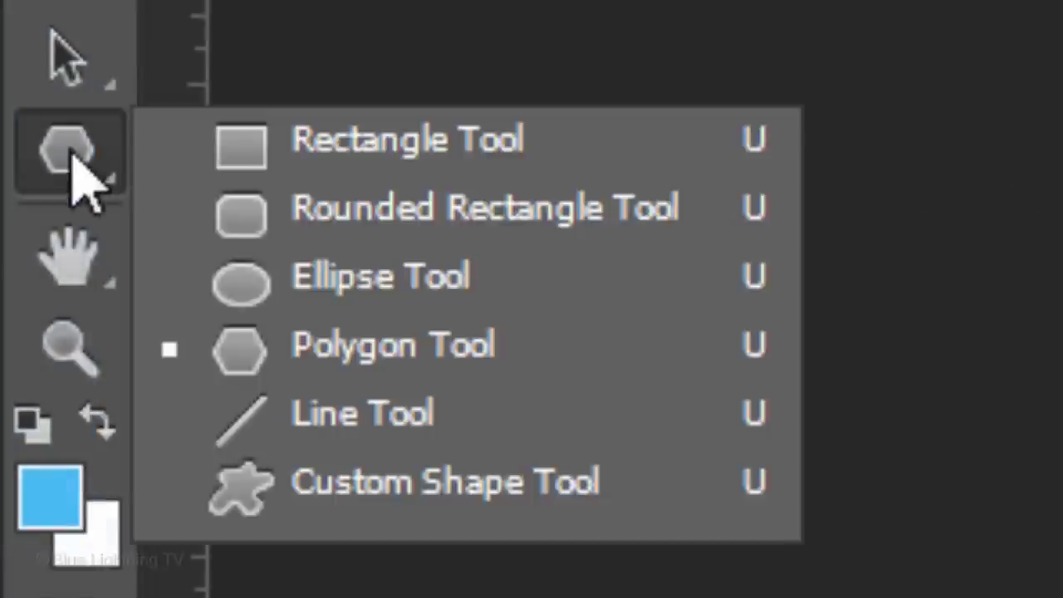
pyautogui.click(409, 504)
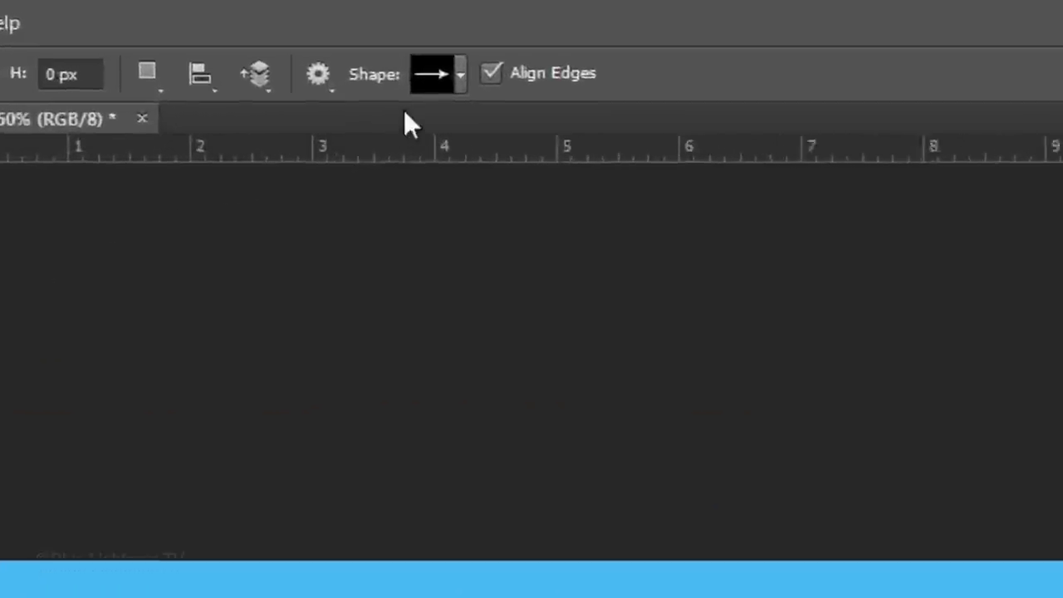
# Load the Symbols shape set and choose the Registration Target 2 shape
pyautogui.click(459, 75)
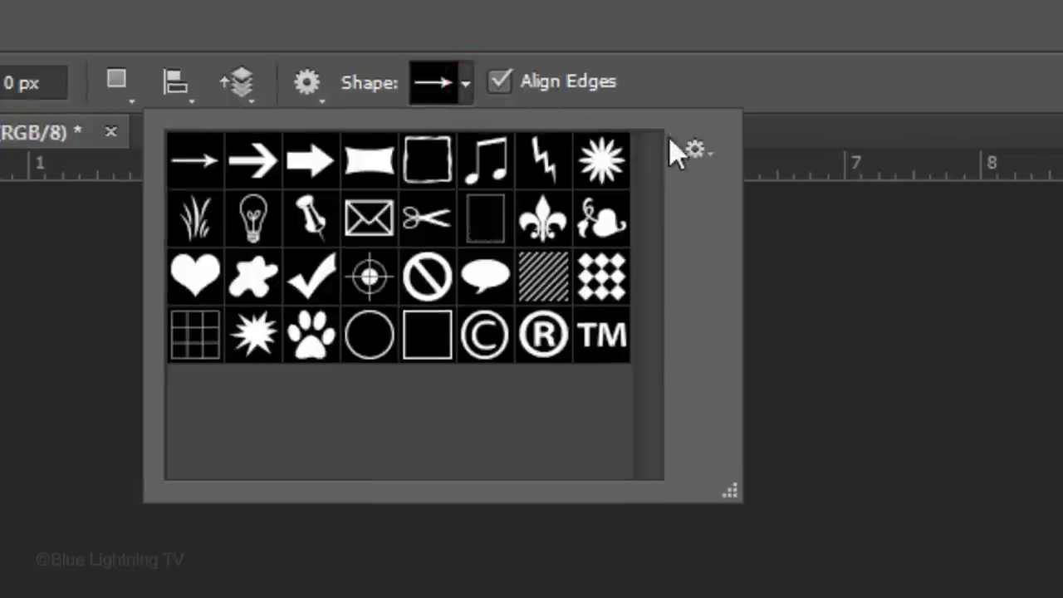
pyautogui.click(698, 151)
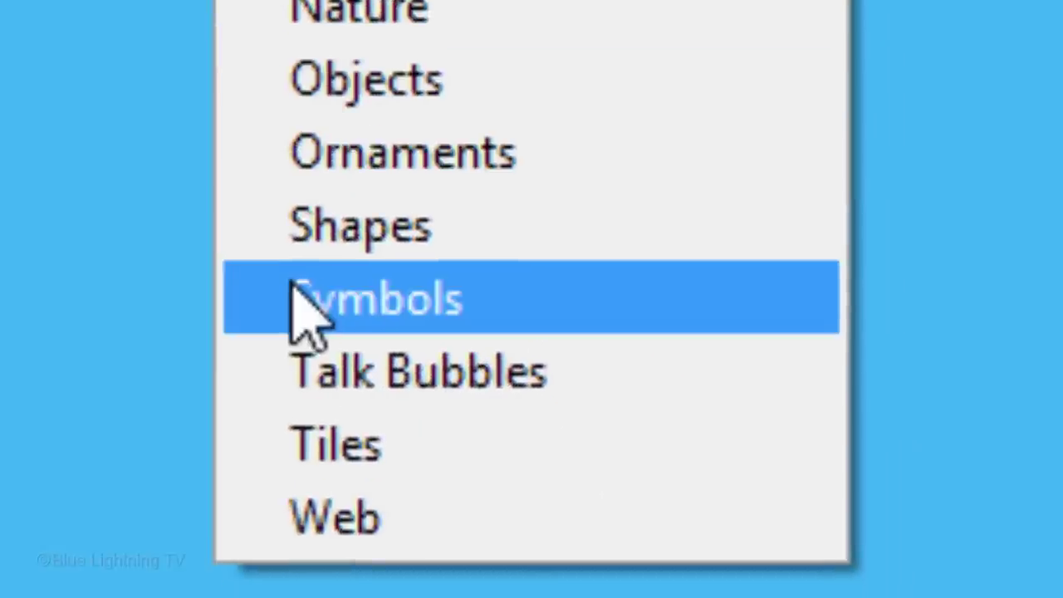
pyautogui.click(303, 311)
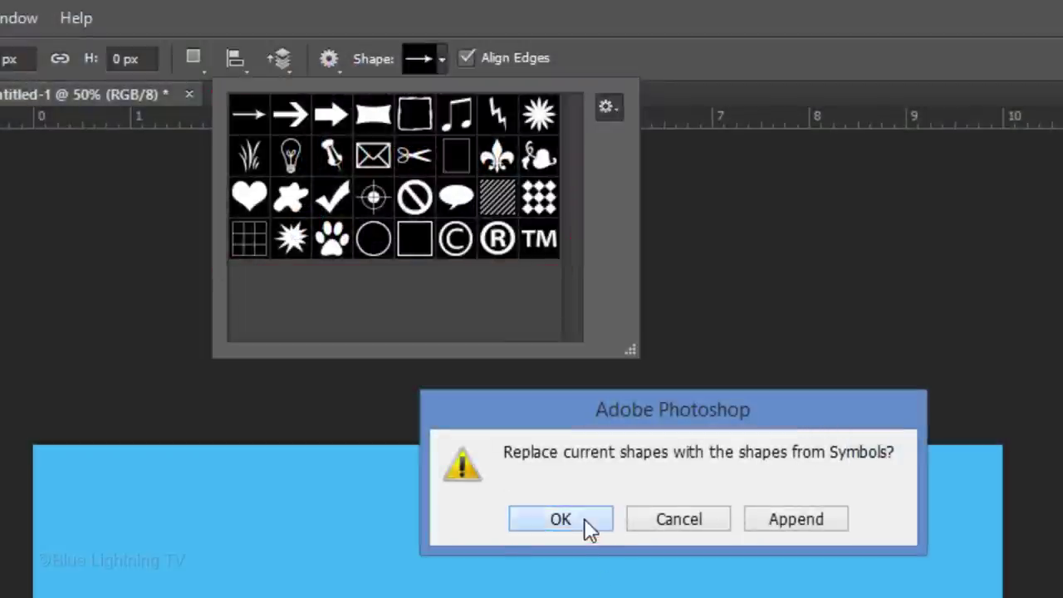
pyautogui.click(584, 521)
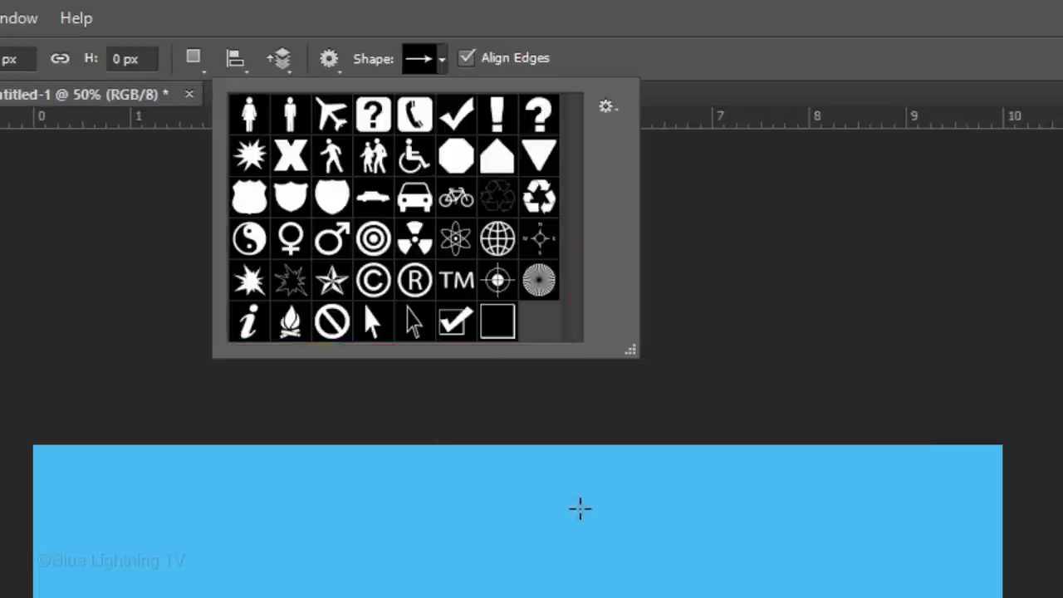
pyautogui.click(539, 282)
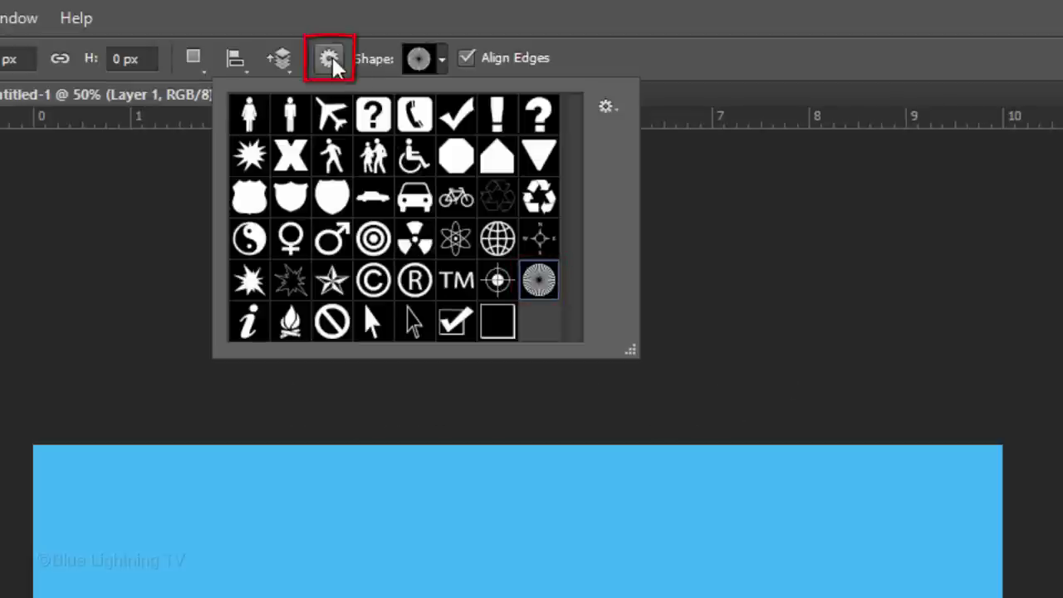
# Set the shape to draw with defined proportions from its centre in Shape mode
pyautogui.click(331, 58)
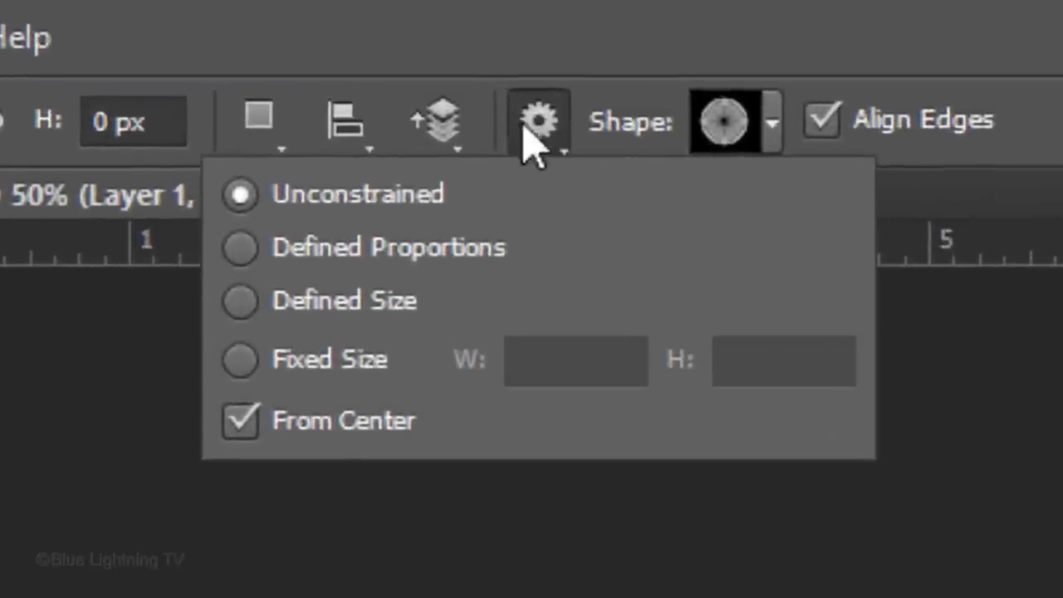
pyautogui.click(241, 249)
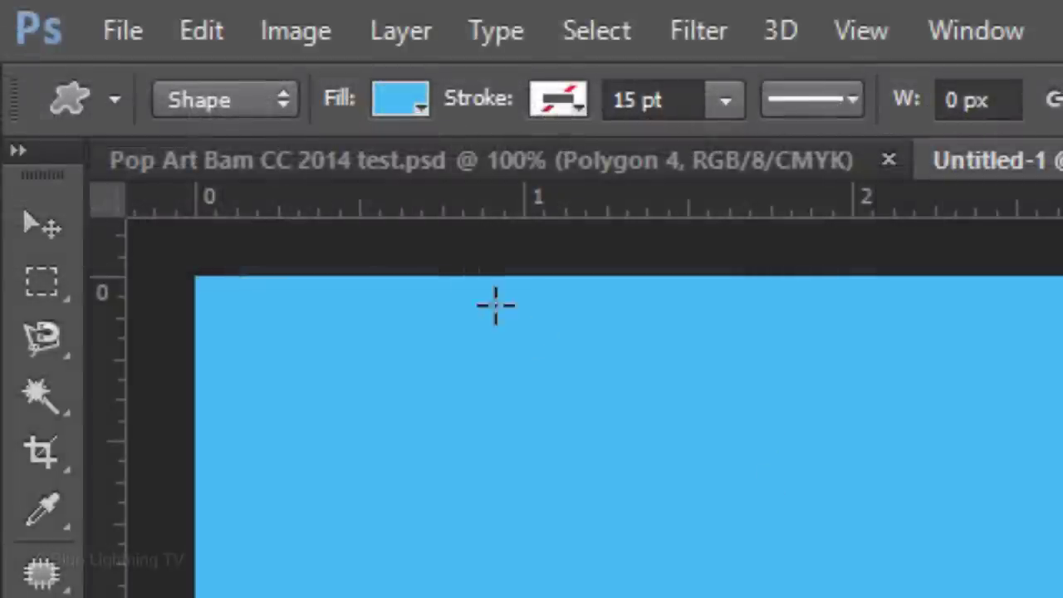
pyautogui.click(282, 102)
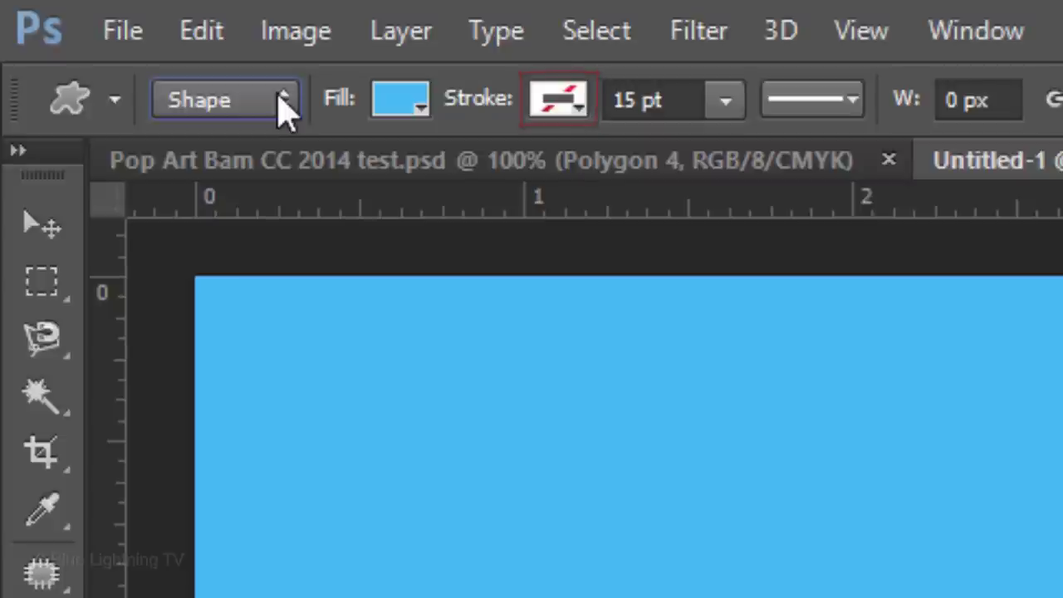
# Set the shape fill colour to light blue 44C4F9
pyautogui.click(401, 106)
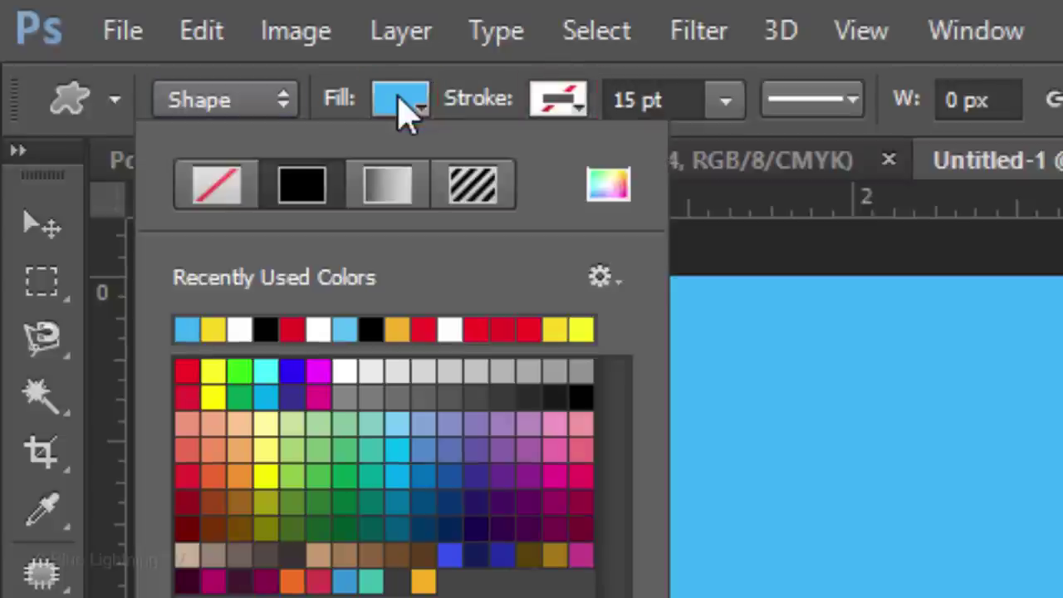
pyautogui.click(613, 190)
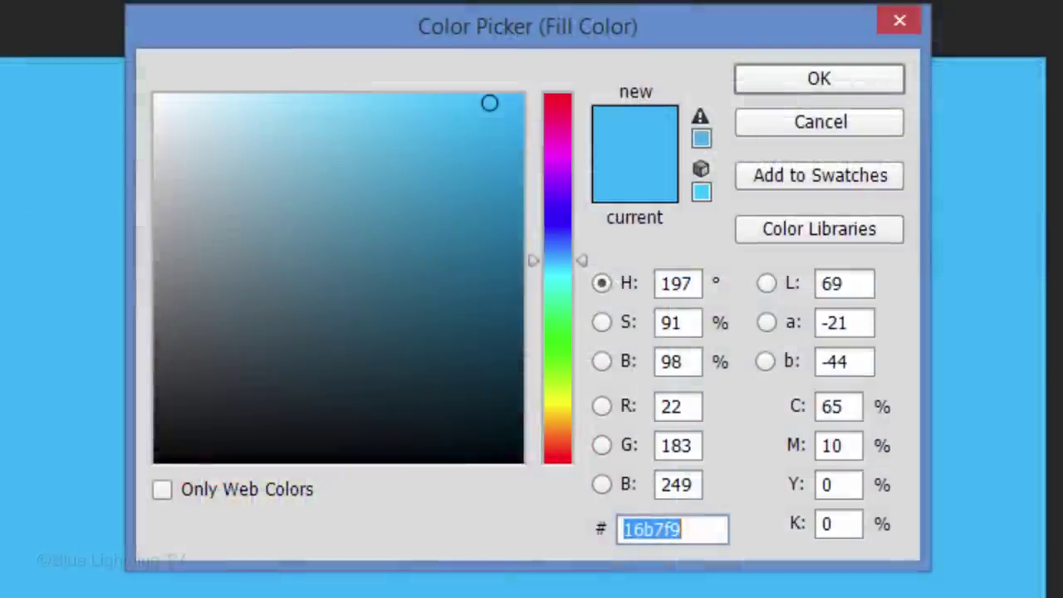
pyautogui.write('44')
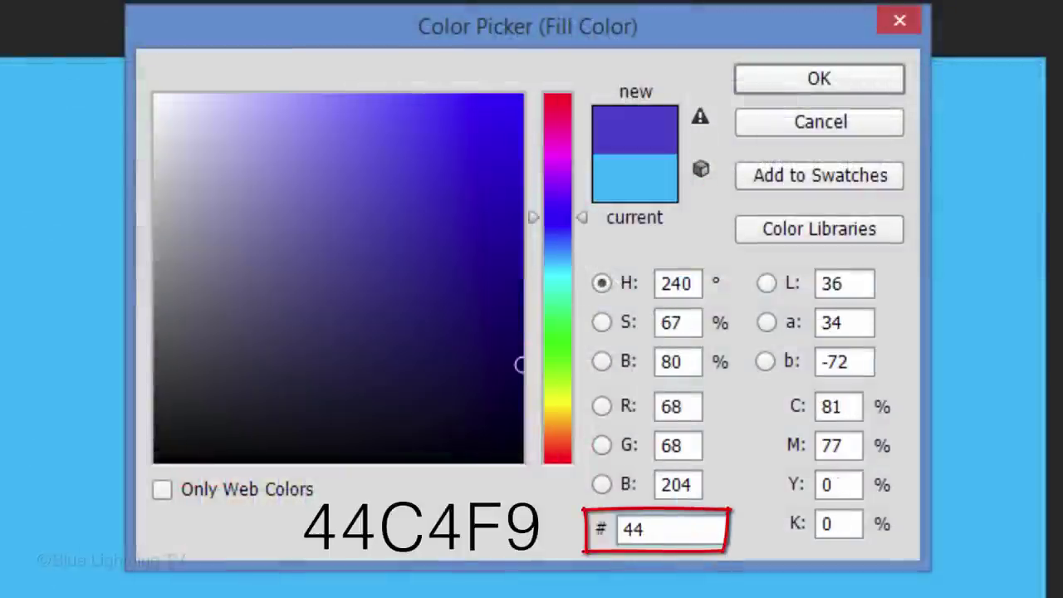
pyautogui.write('c4f9')
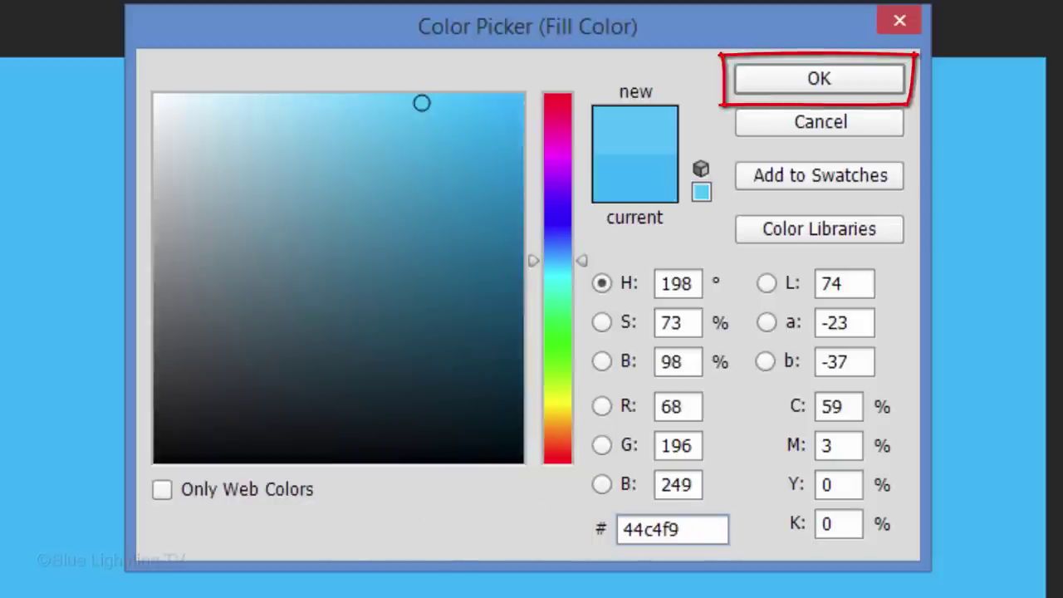
pyautogui.press('Return')
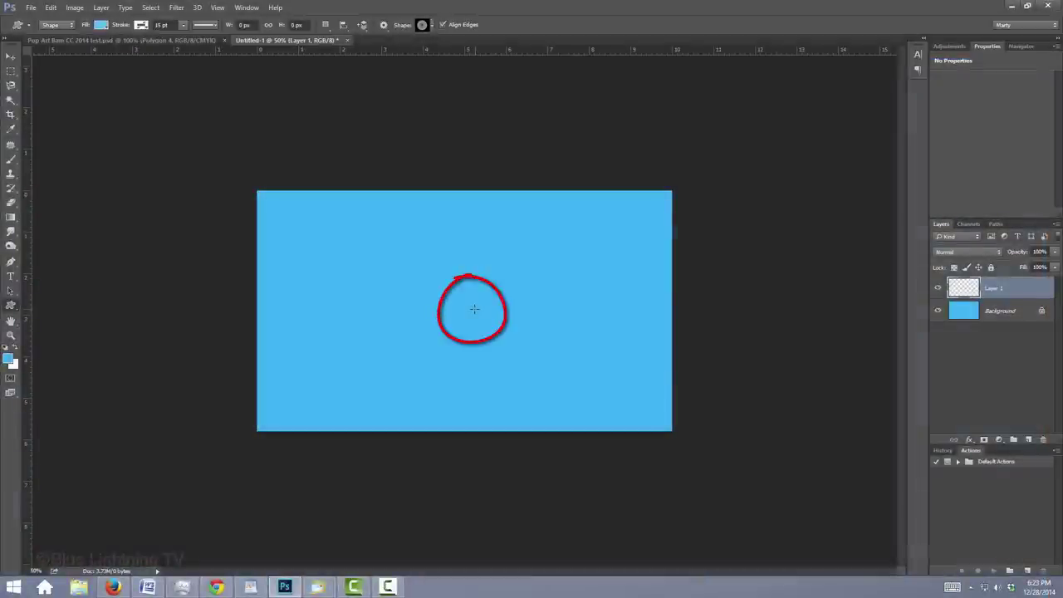
# Draw the sunburst outward from the canvas centre, hide its path outline, and fit the canvas on screen
pyautogui.moveTo(475, 309)
pyautogui.mouseDown()
pyautogui.moveTo(731, 129)
pyautogui.moveTo(830, 38)
pyautogui.mouseUp()
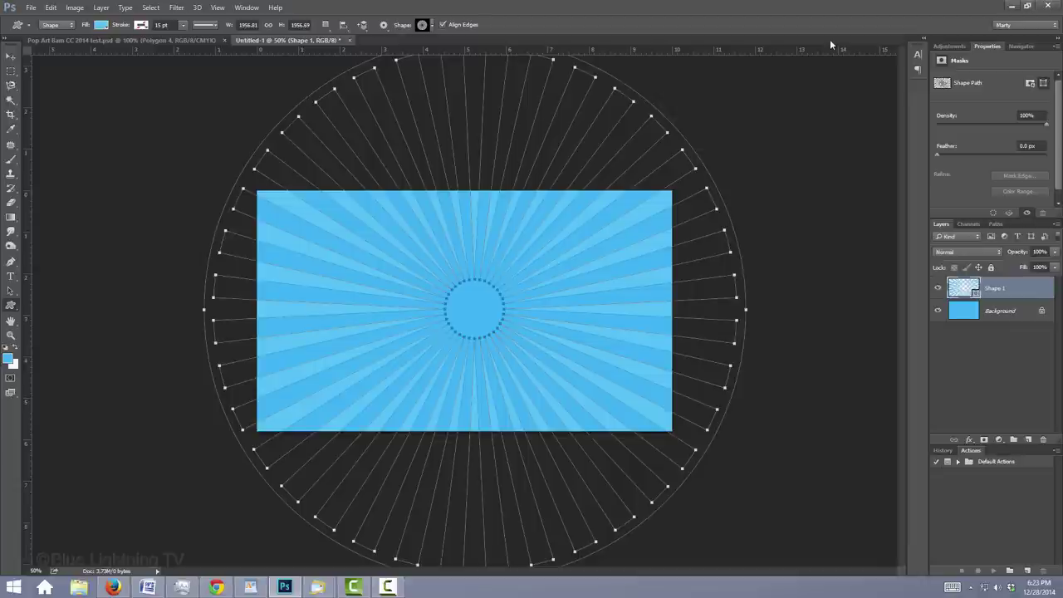
pyautogui.hotkey('ctrl', 'h')
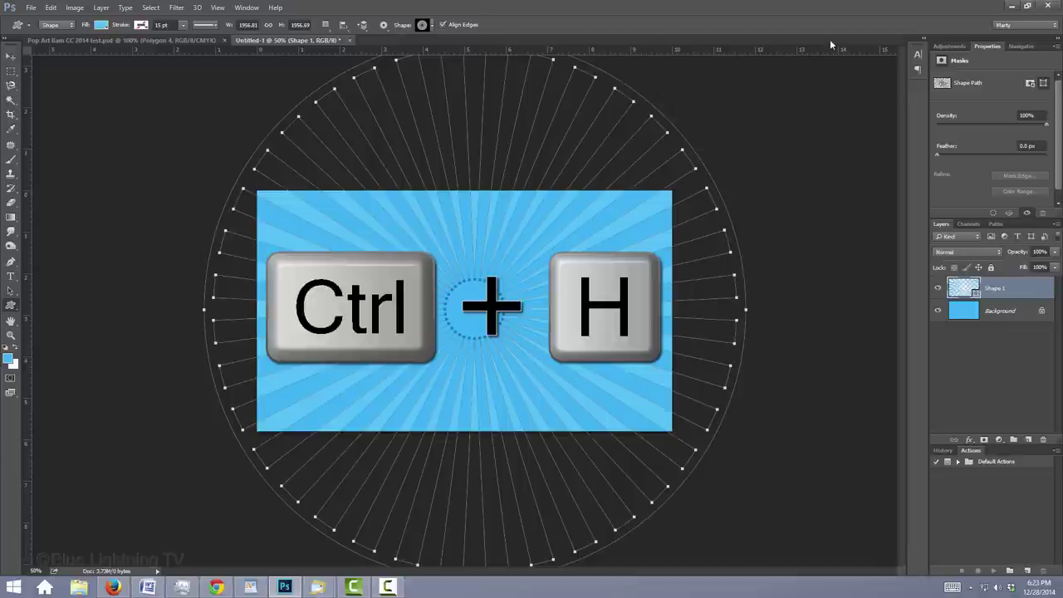
pyautogui.hotkey('ctrl', 'h')
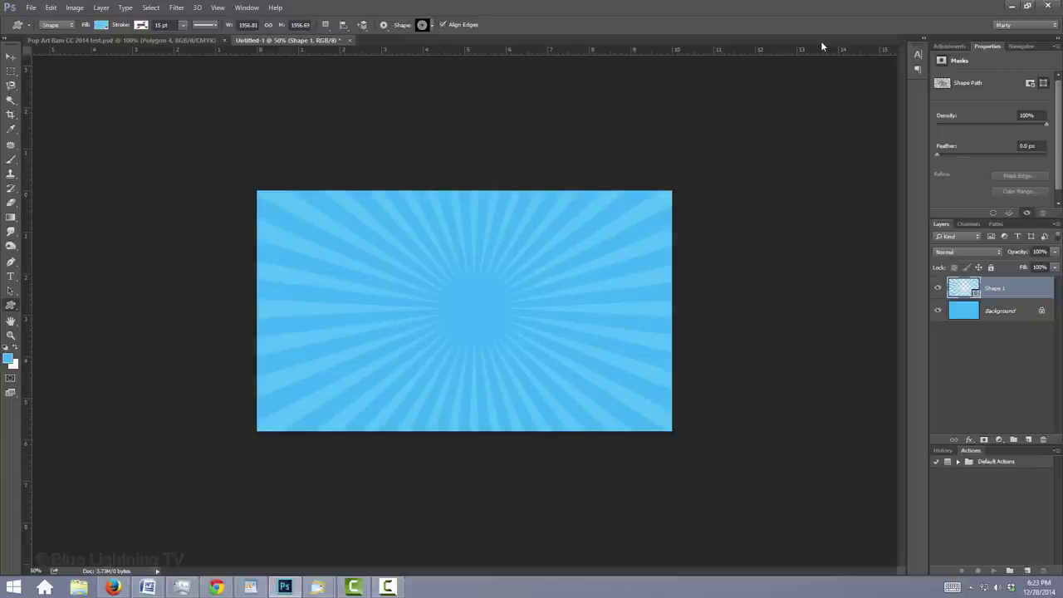
pyautogui.hotkey('ctrl', '0')
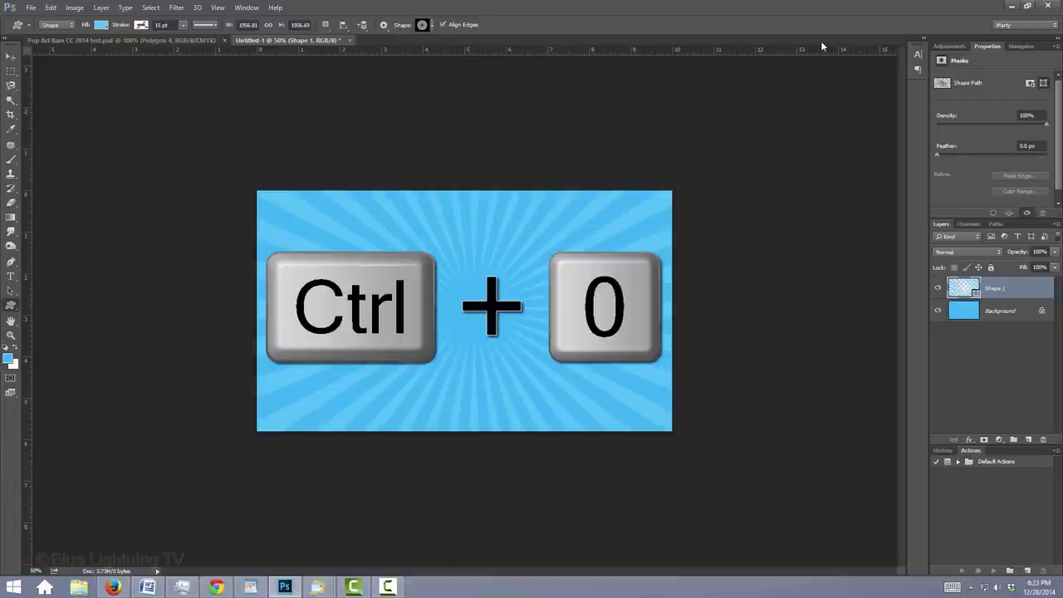
pyautogui.hotkey('ctrl', '0')
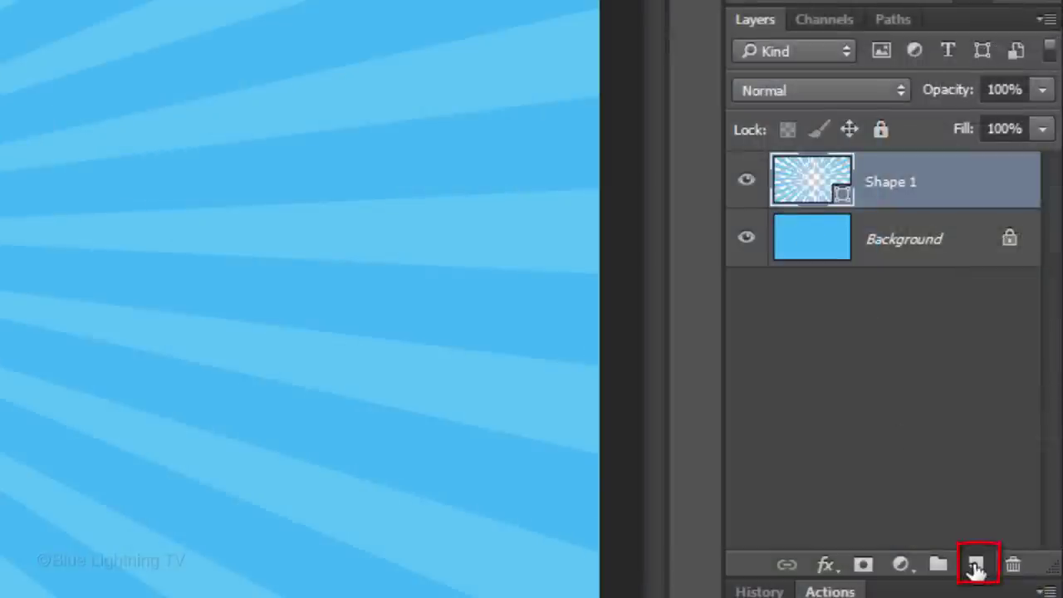
# Add a new empty layer above the sunburst and switch to the Polygon Tool
pyautogui.click(976, 565)
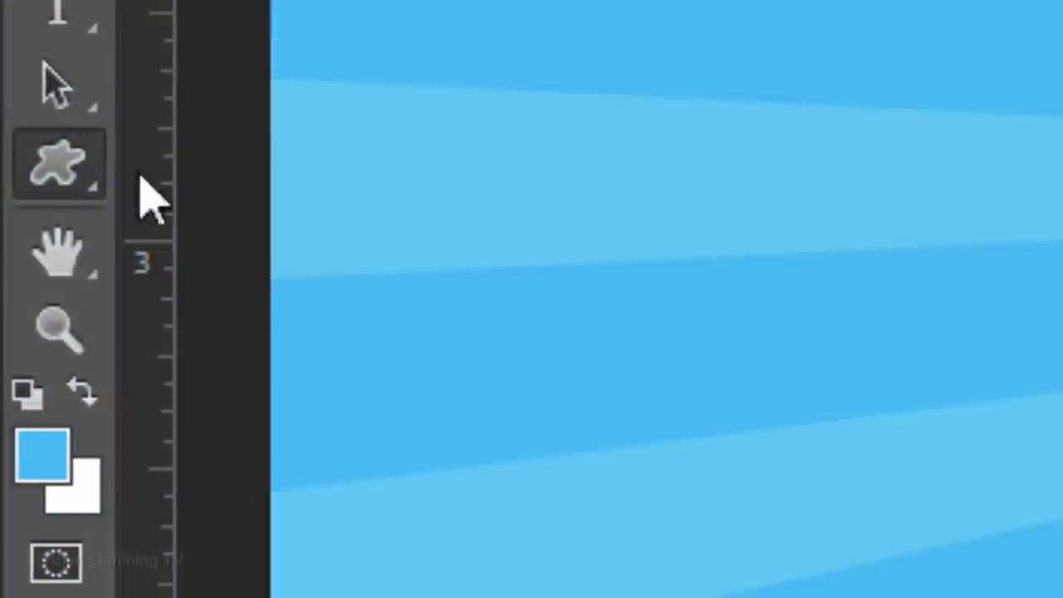
pyautogui.click(57, 161)
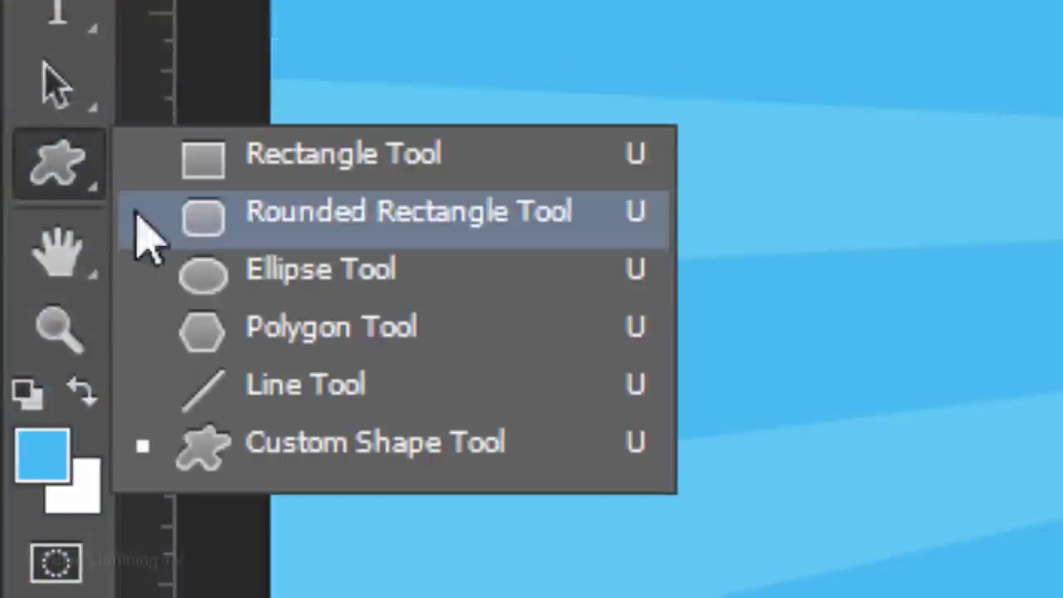
pyautogui.click(357, 340)
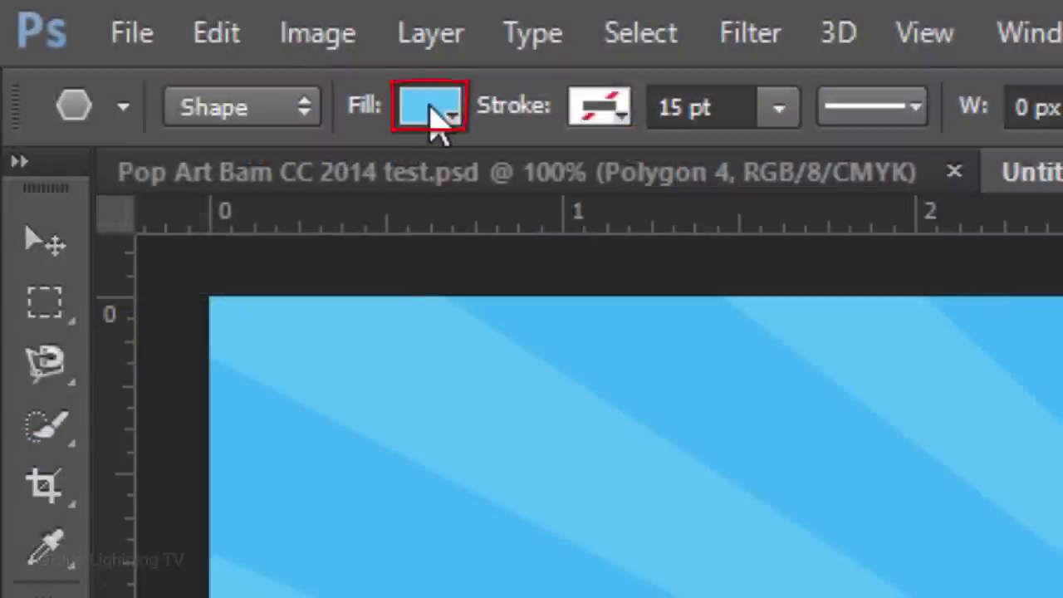
# Set the polygon fill colour to pure white
pyautogui.click(433, 112)
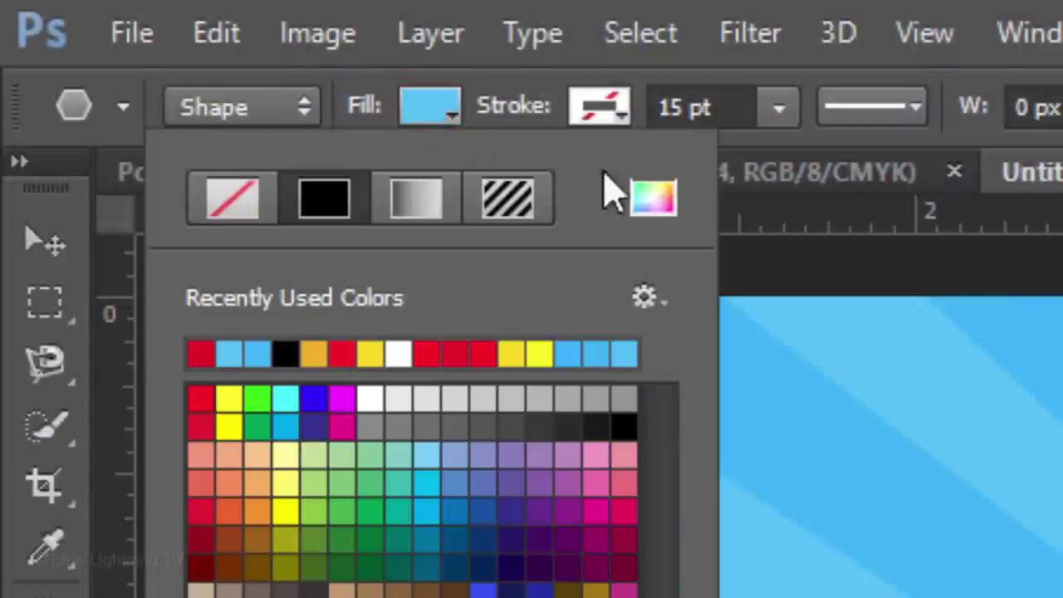
pyautogui.click(654, 202)
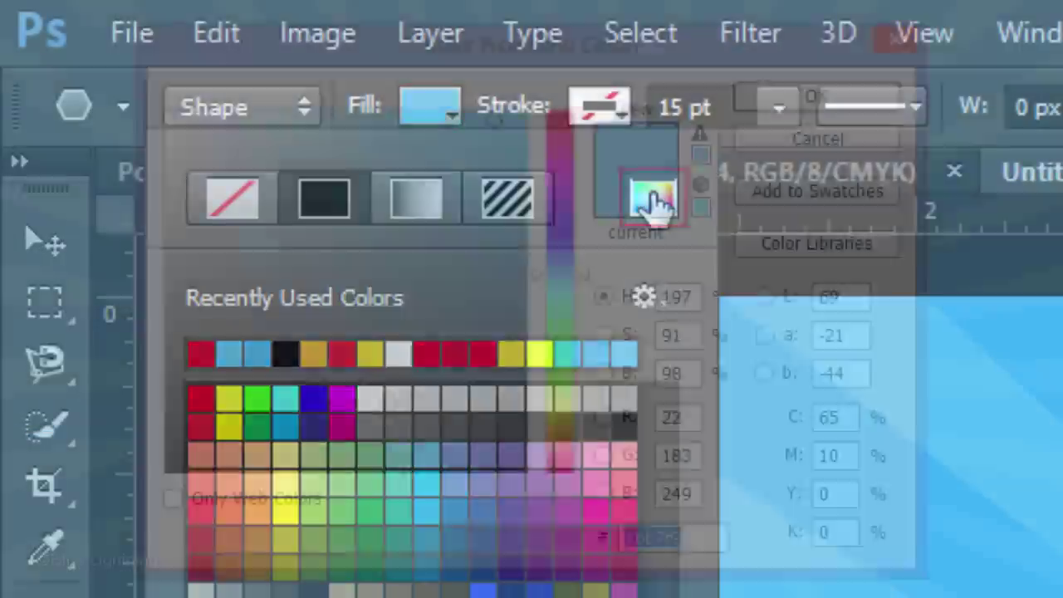
pyautogui.moveTo(178, 144); pyautogui.dragTo(153, 79)
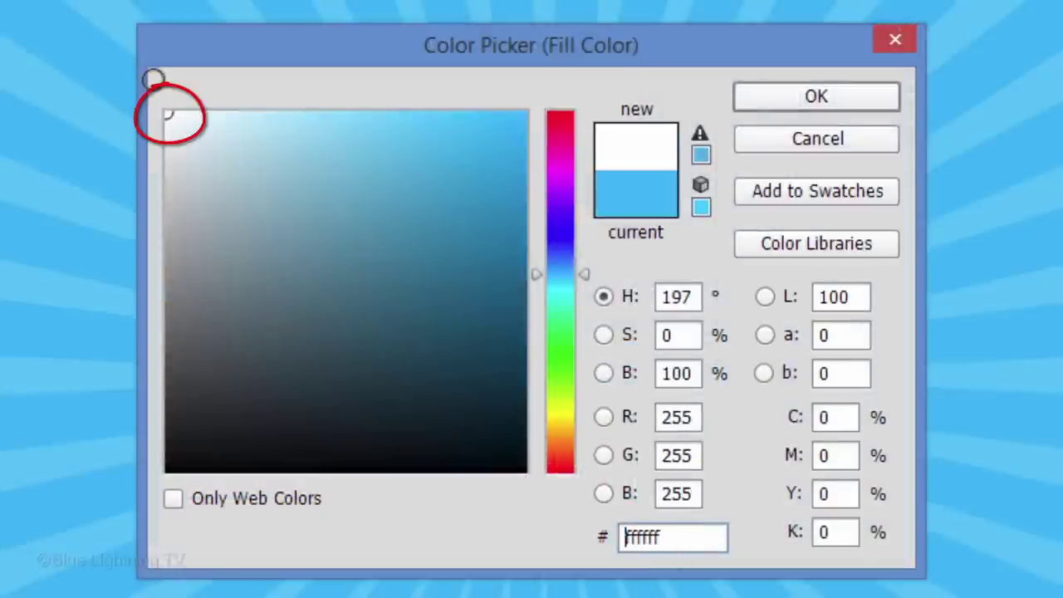
pyautogui.click(836, 94)
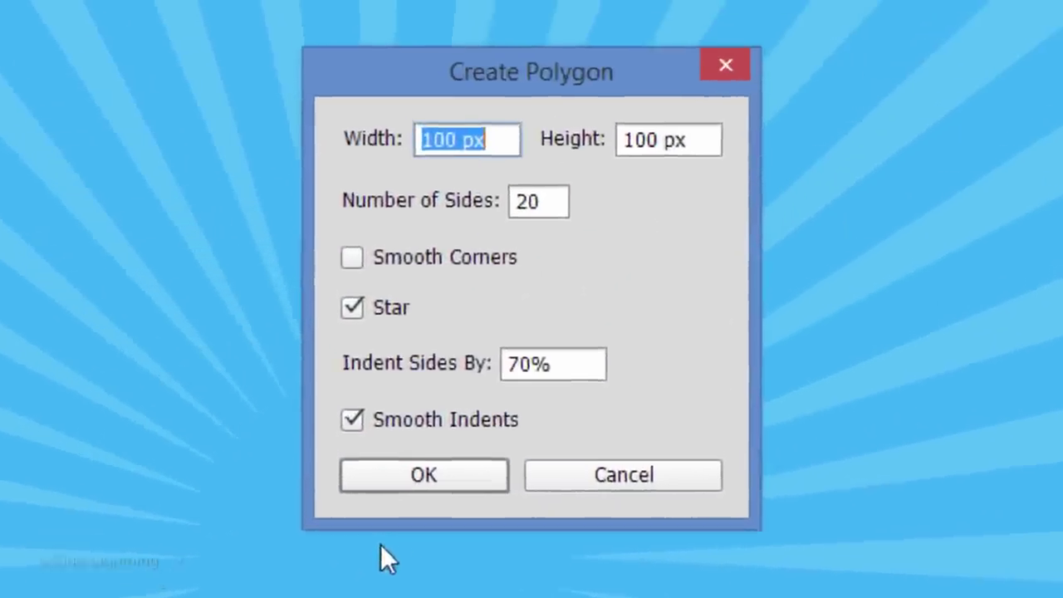
# Create the star polygon at 1500 px width, 870 px height, with a 60% indent
pyautogui.write('1500 px')
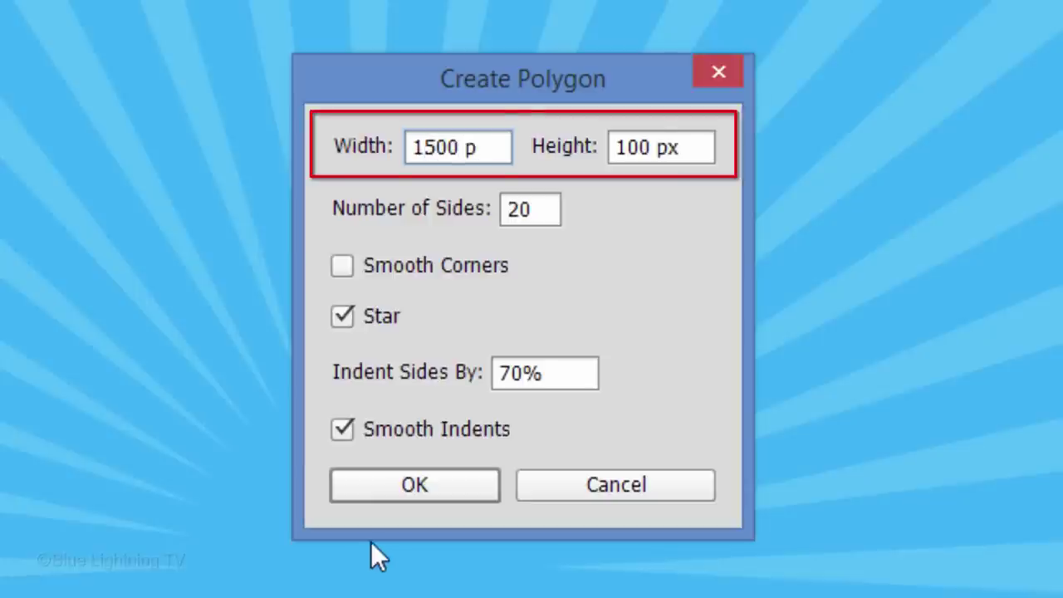
pyautogui.press('Tab')
pyautogui.write('870px')
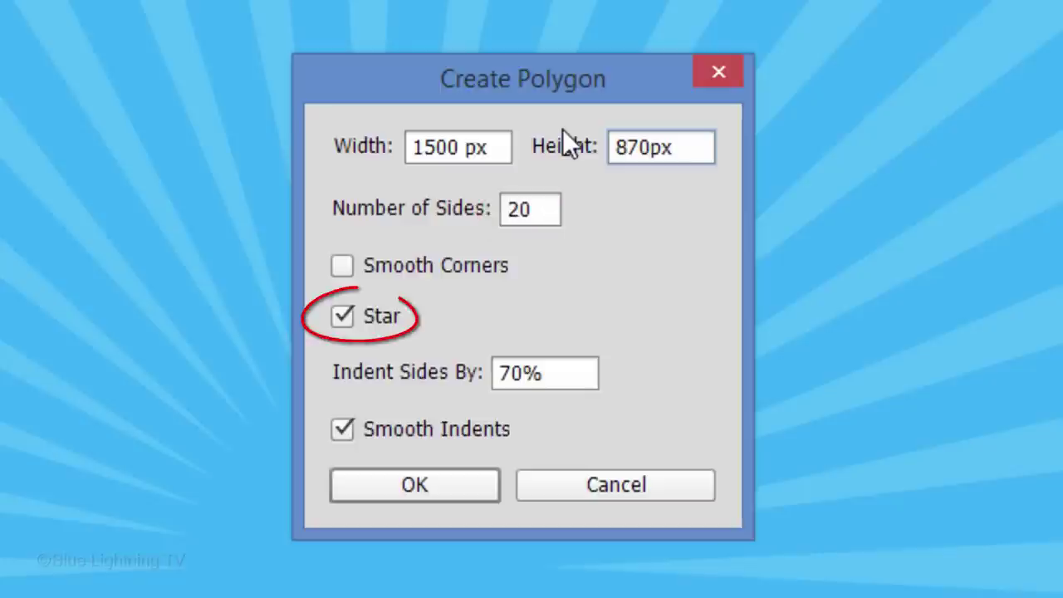
pyautogui.click(560, 349)
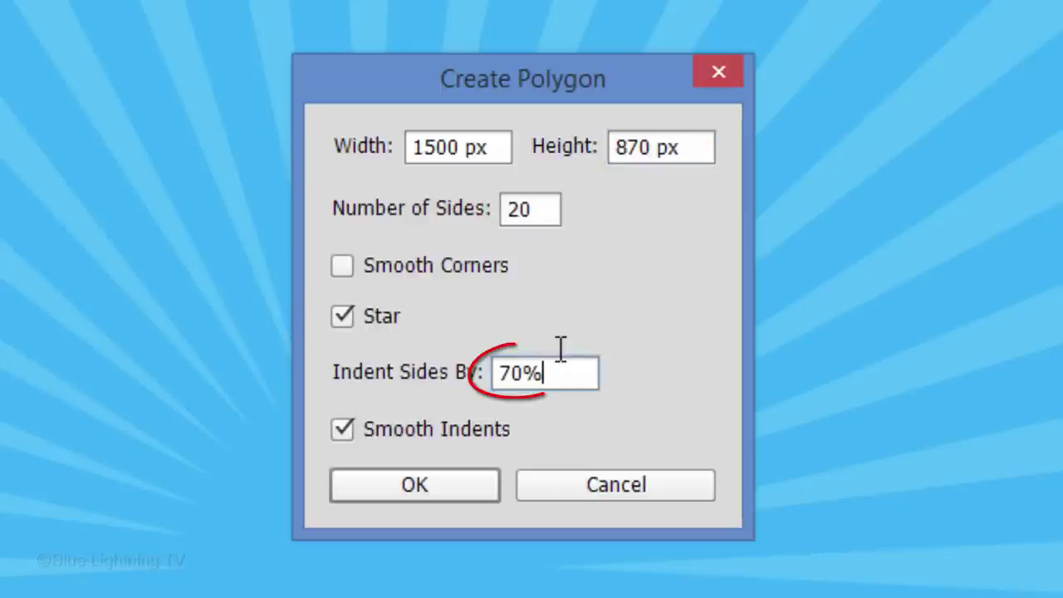
pyautogui.moveTo(560, 349); pyautogui.dragTo(394, 326)
pyautogui.write('60')
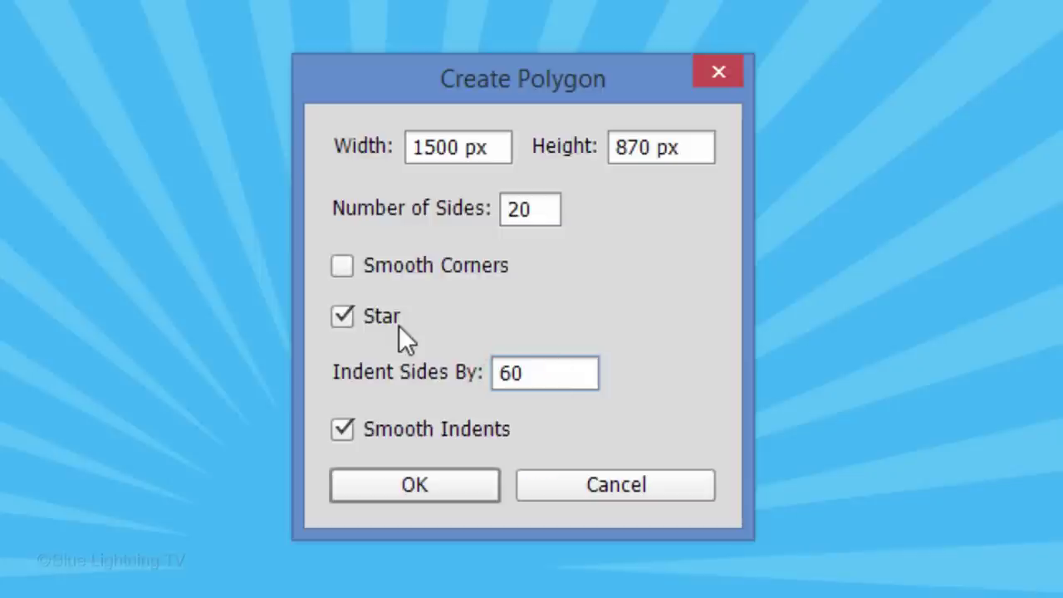
pyautogui.click(420, 484)
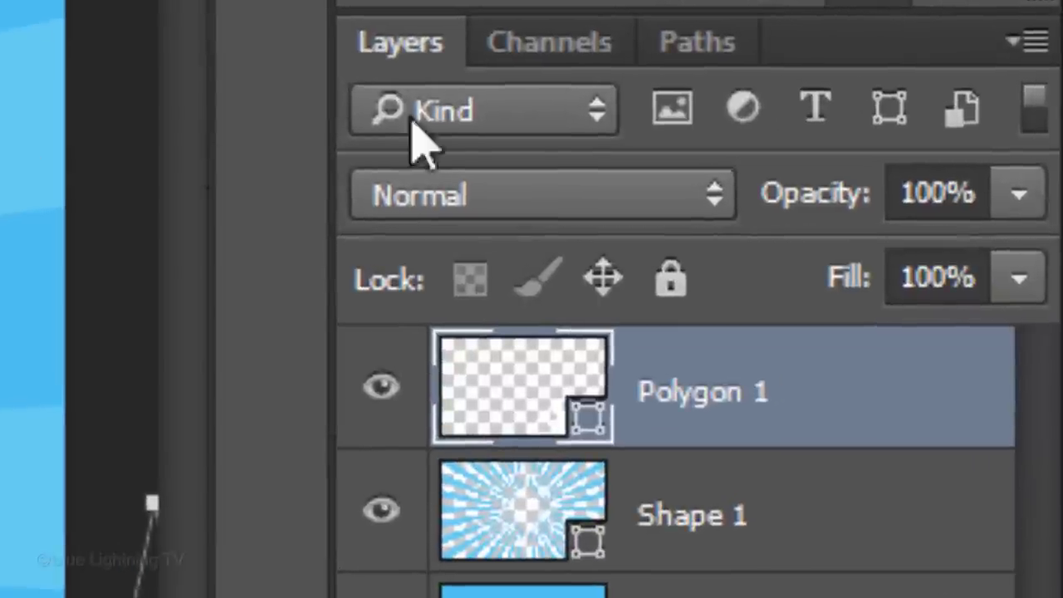
# Set the Polygon 1 layer's opacity to 25%
pyautogui.click(971, 191)
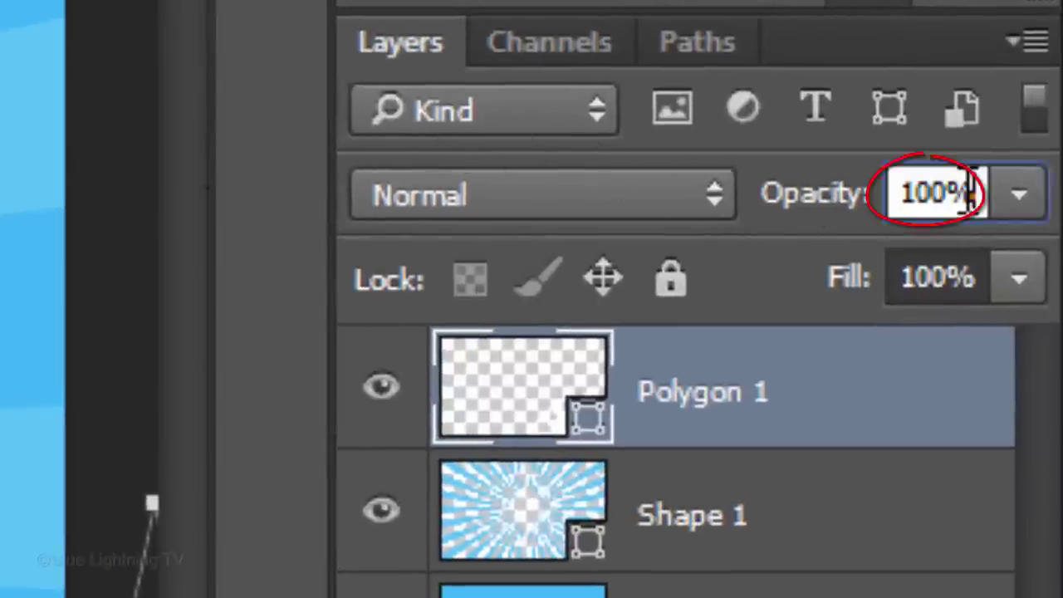
pyautogui.write('25')
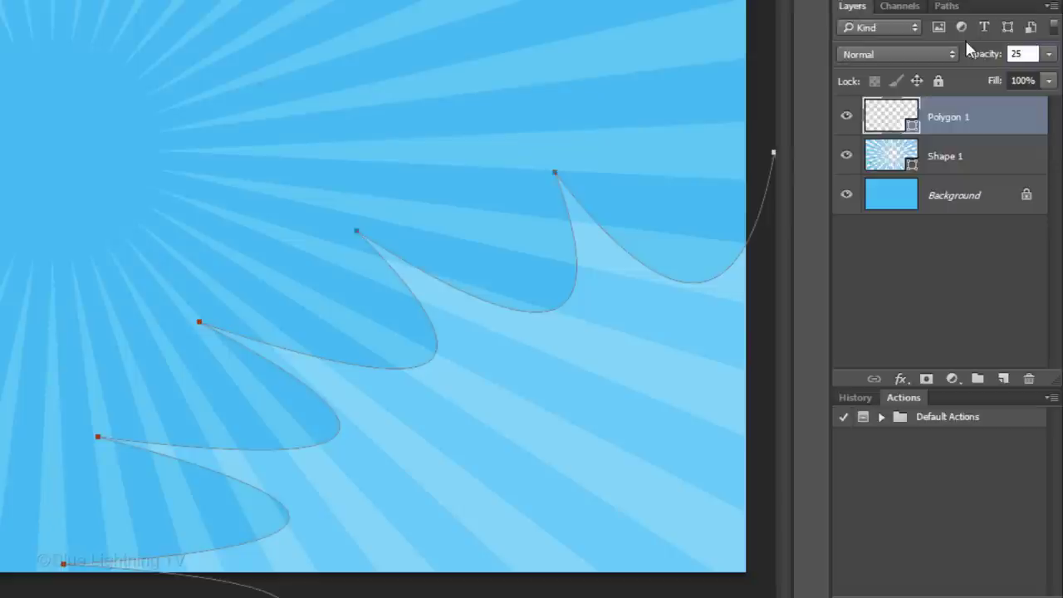
# Free-transform the star with linked width and height to 125% and commit
pyautogui.hotkey('ctrl', 't')
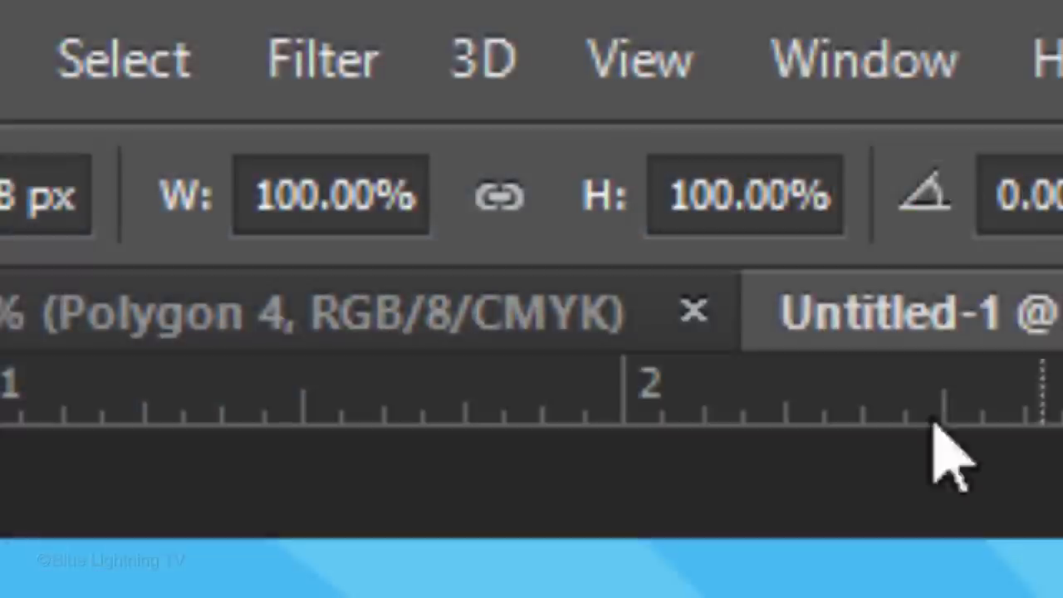
pyautogui.click(496, 198)
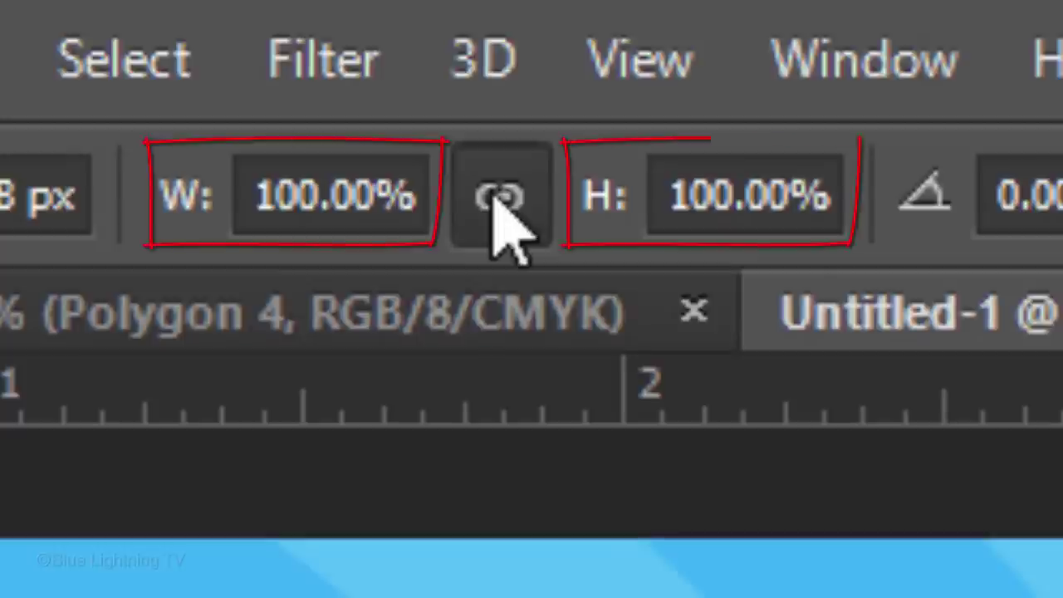
pyautogui.click(415, 193)
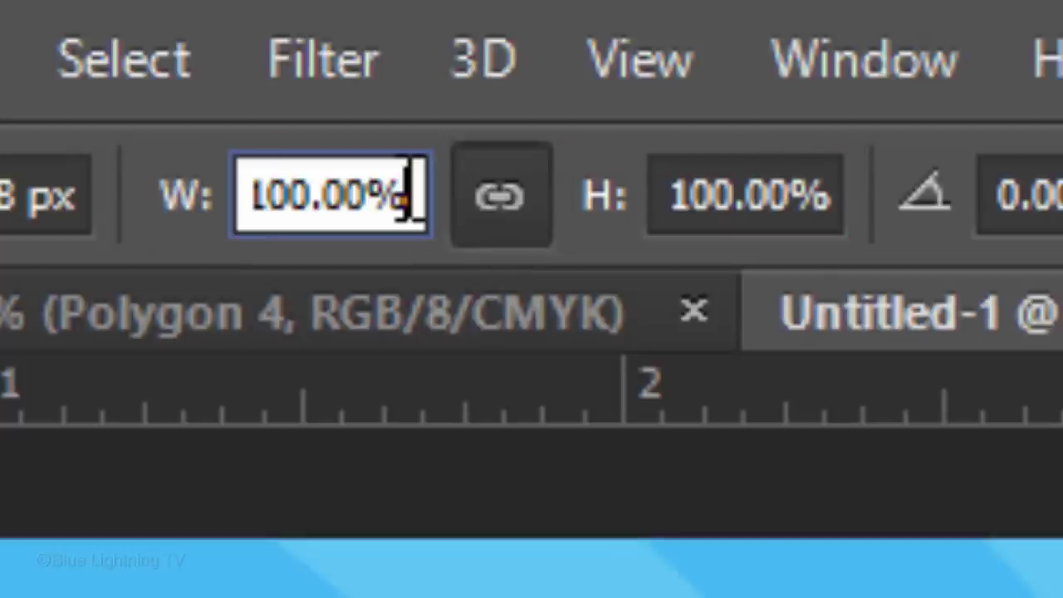
pyautogui.write('125')
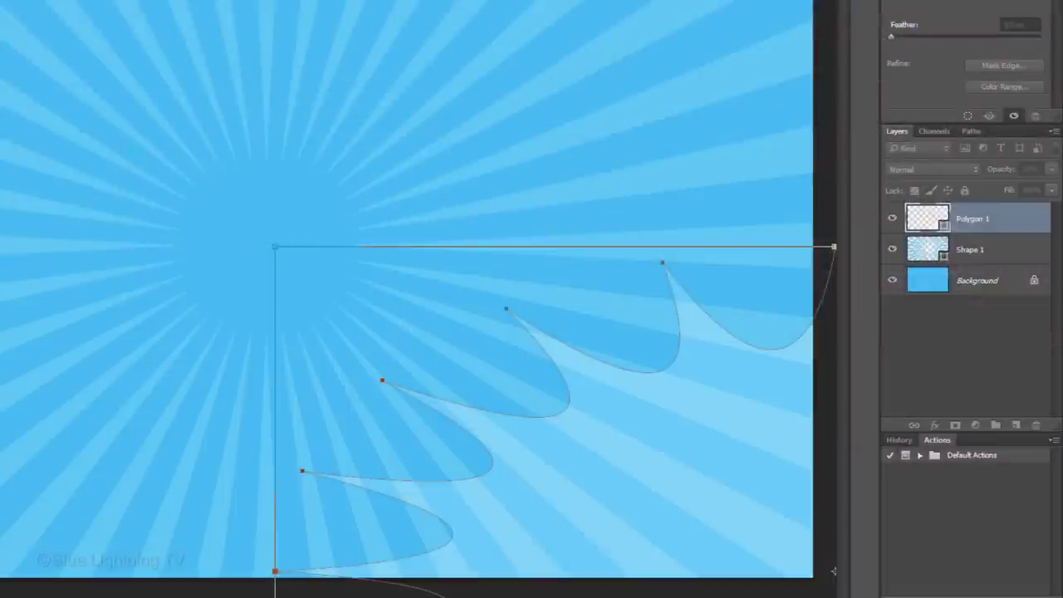
pyautogui.press('Tab')
pyautogui.press('Return')
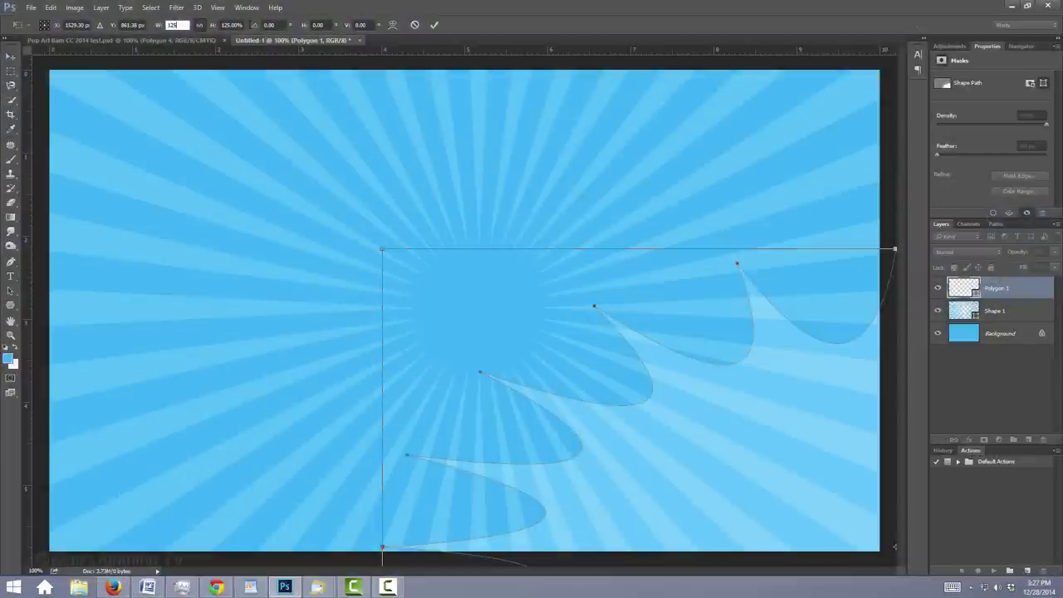
pyautogui.click(432, 27)
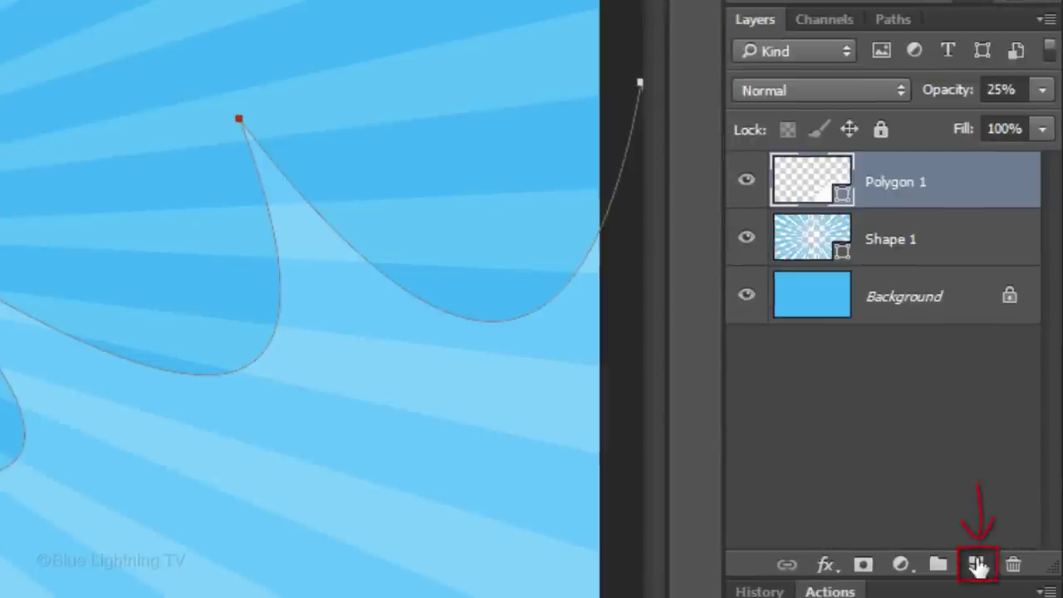
# Add a new layer above the white star and set the polygon fill to red ED0909
pyautogui.click(978, 565)
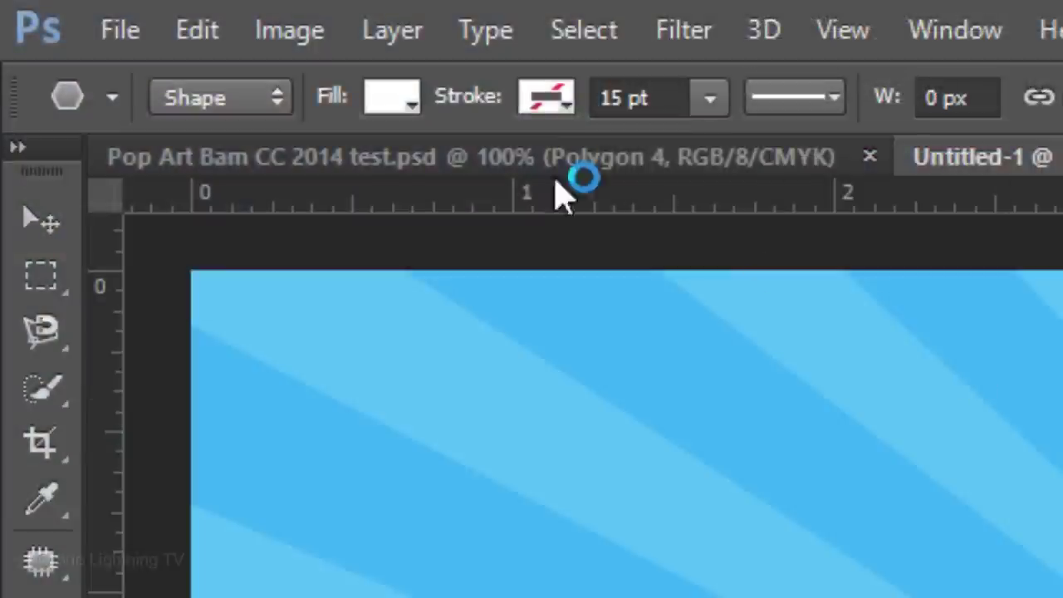
pyautogui.click(392, 99)
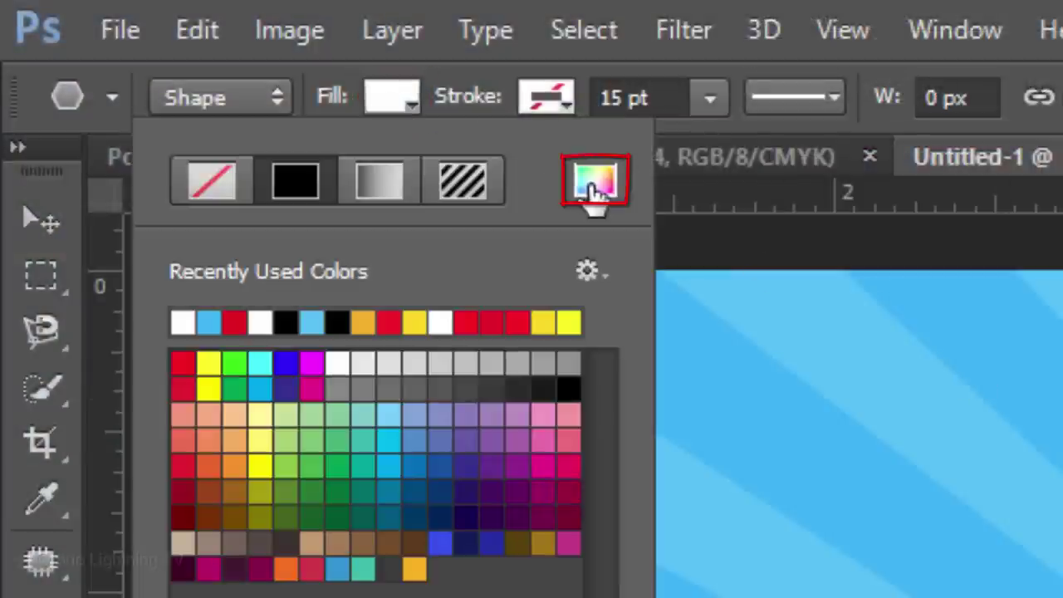
pyautogui.click(593, 190)
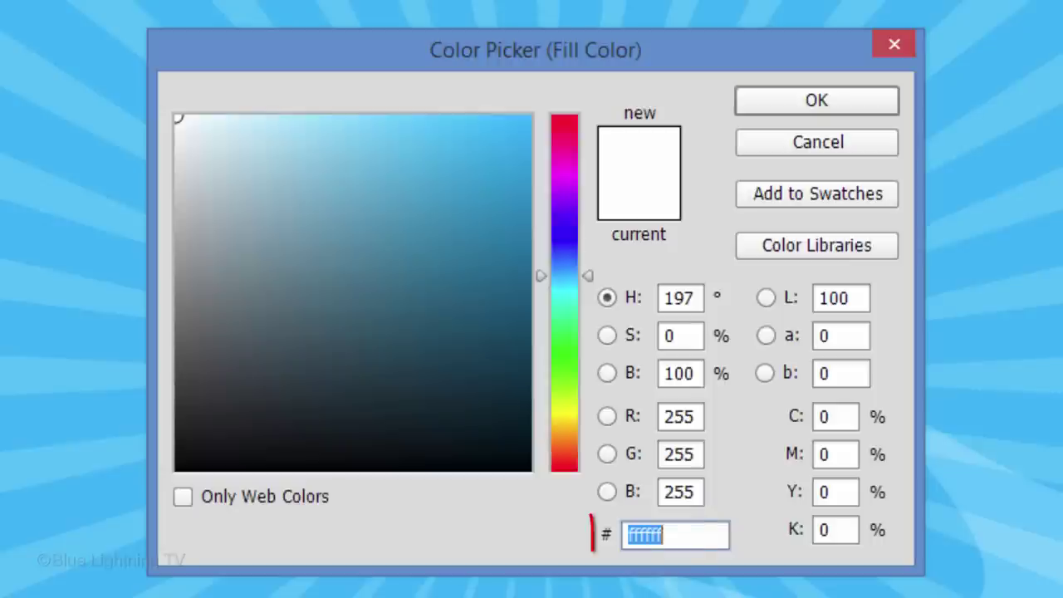
pyautogui.write('ED09')
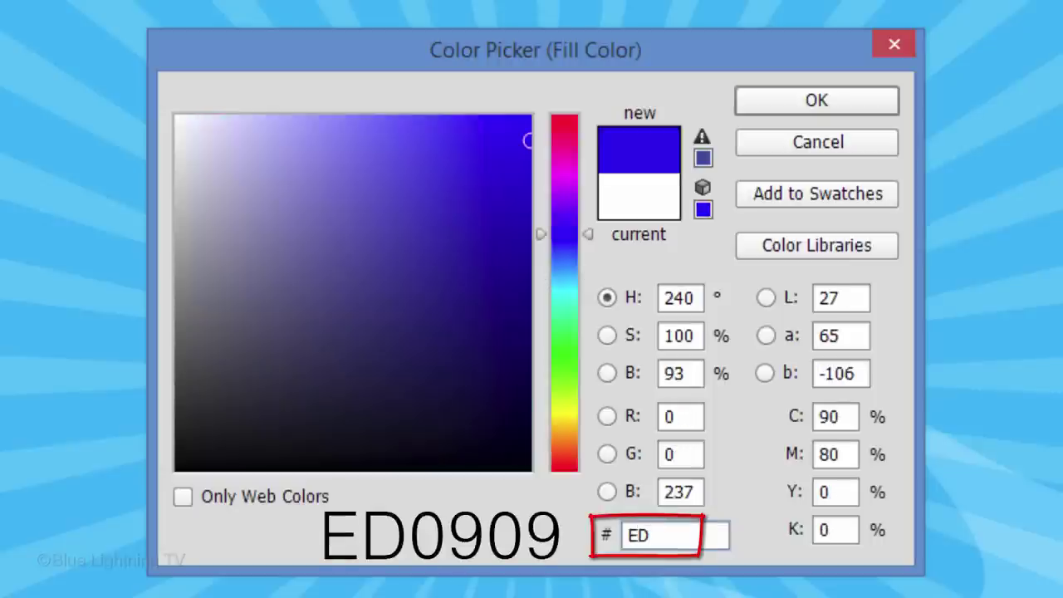
pyautogui.write('09')
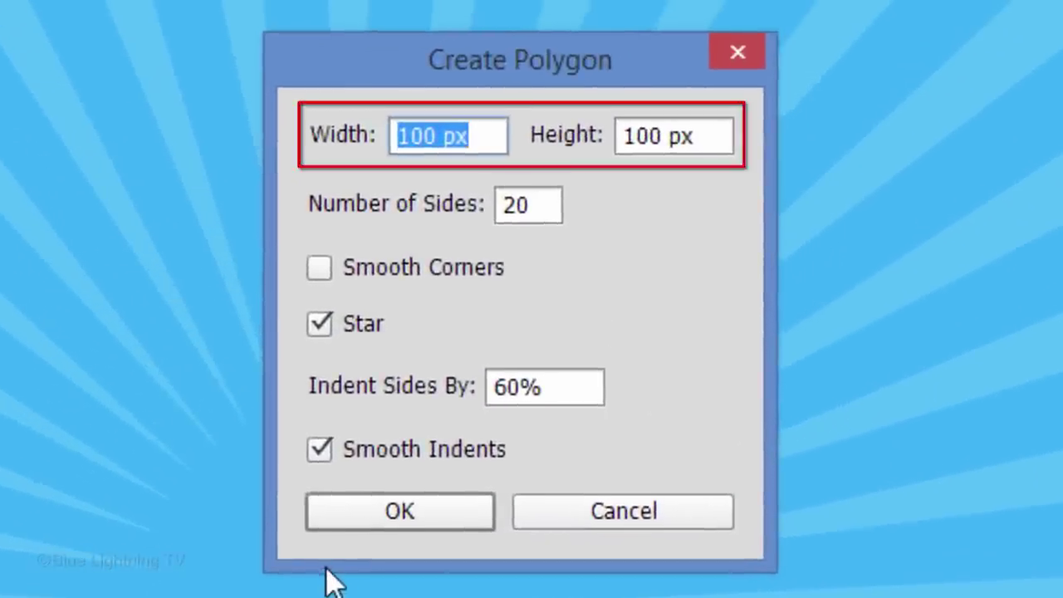
# Create the red star at 1500 px width, 870 px height, with a 70% indent
pyautogui.write('1500')
pyautogui.press('Tab')
pyautogui.write('870')
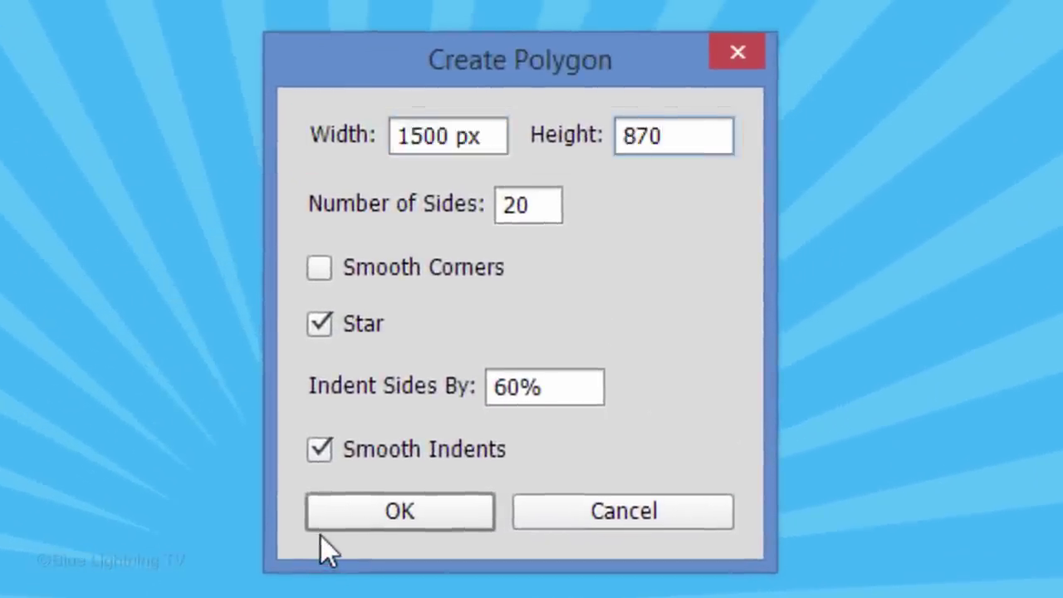
pyautogui.doubleClick(566, 378)
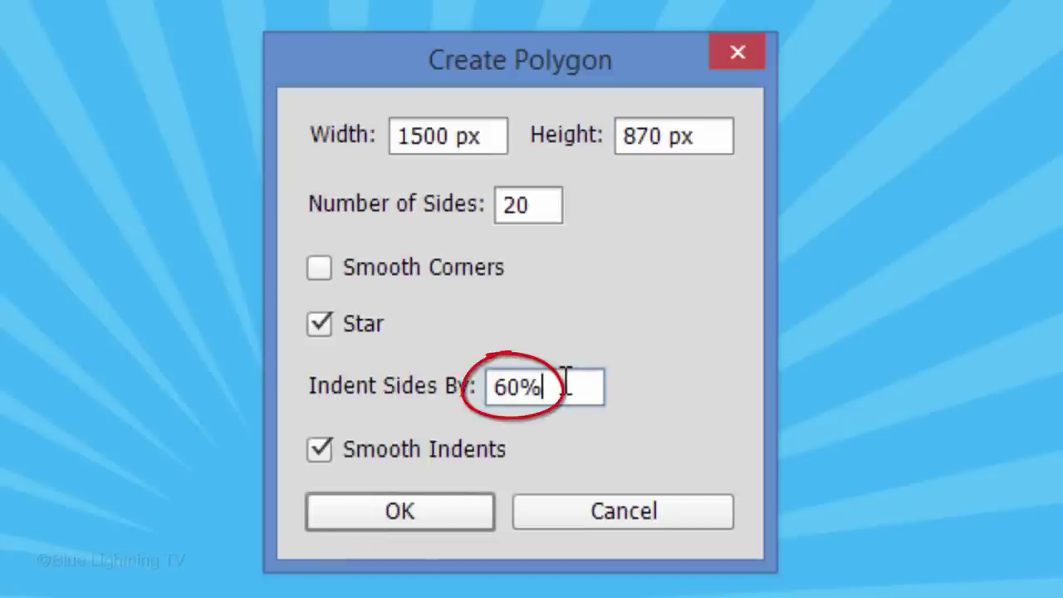
pyautogui.write('70')
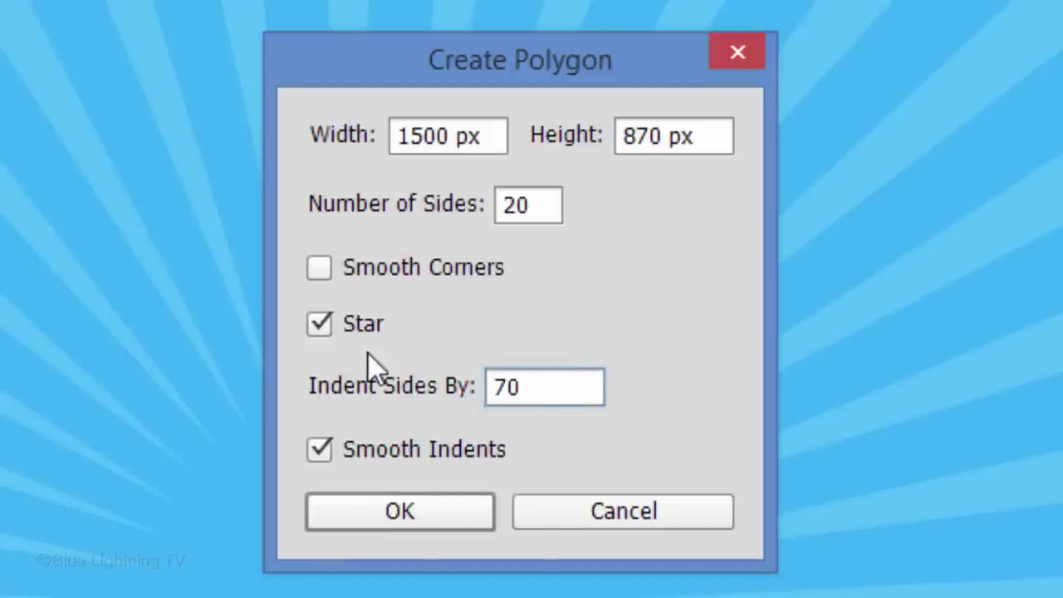
pyautogui.click(431, 506)
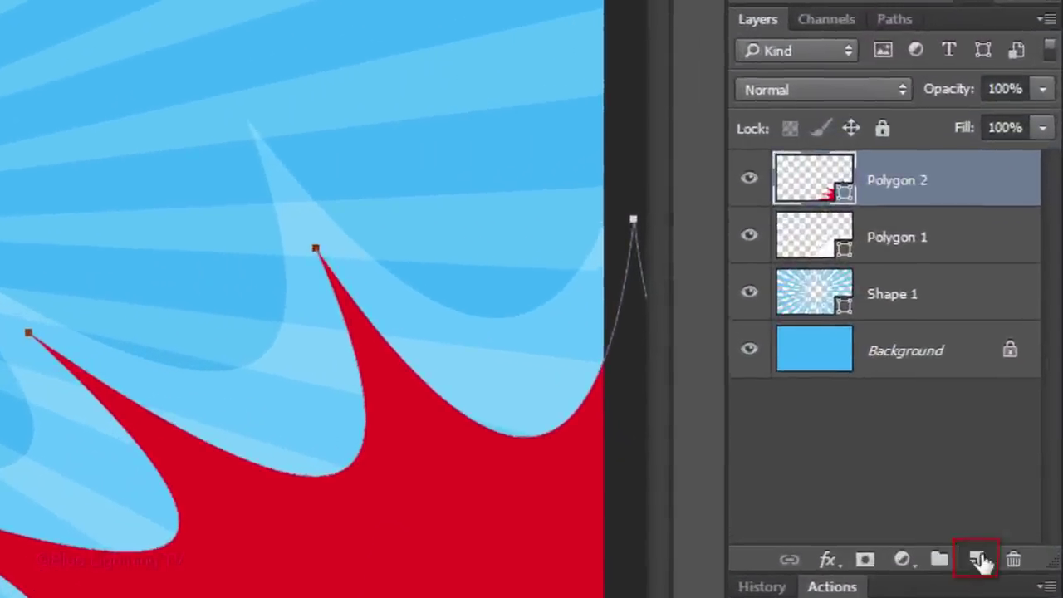
# Add a new empty layer and set the shape fill colour to pure black
pyautogui.click(978, 559)
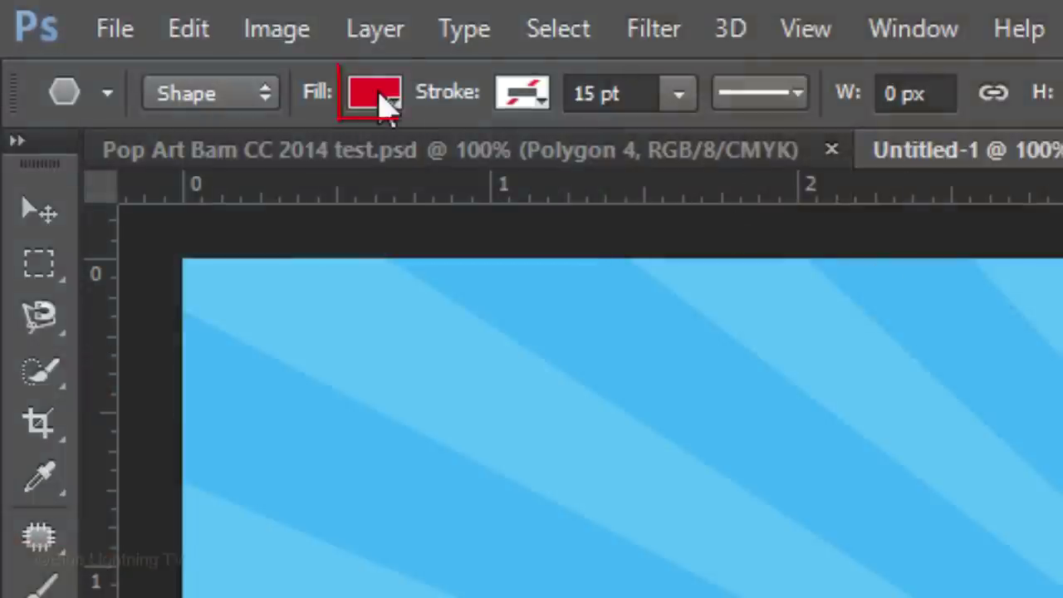
pyautogui.click(385, 104)
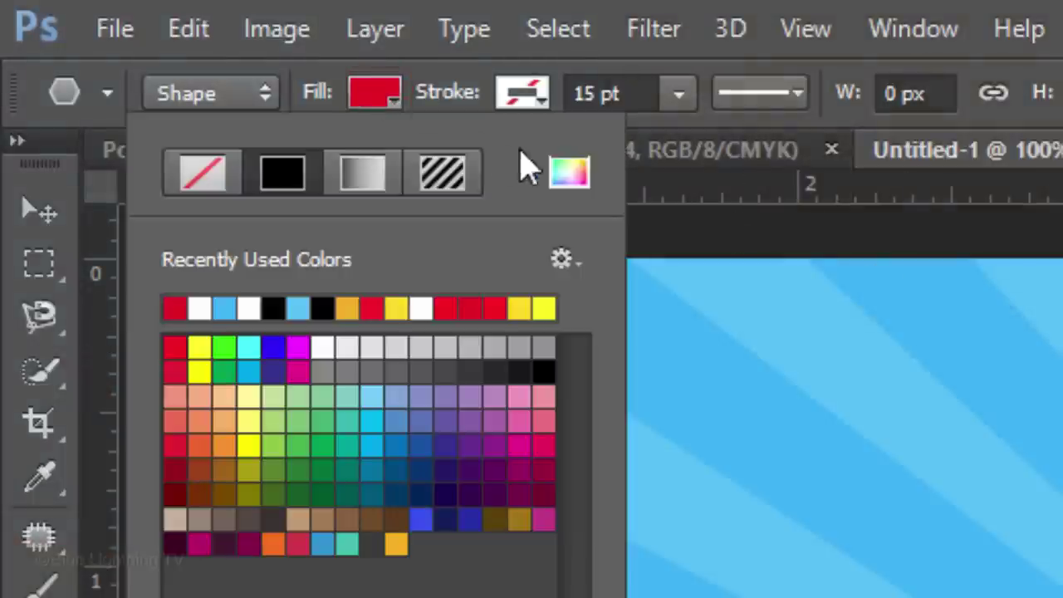
pyautogui.click(569, 175)
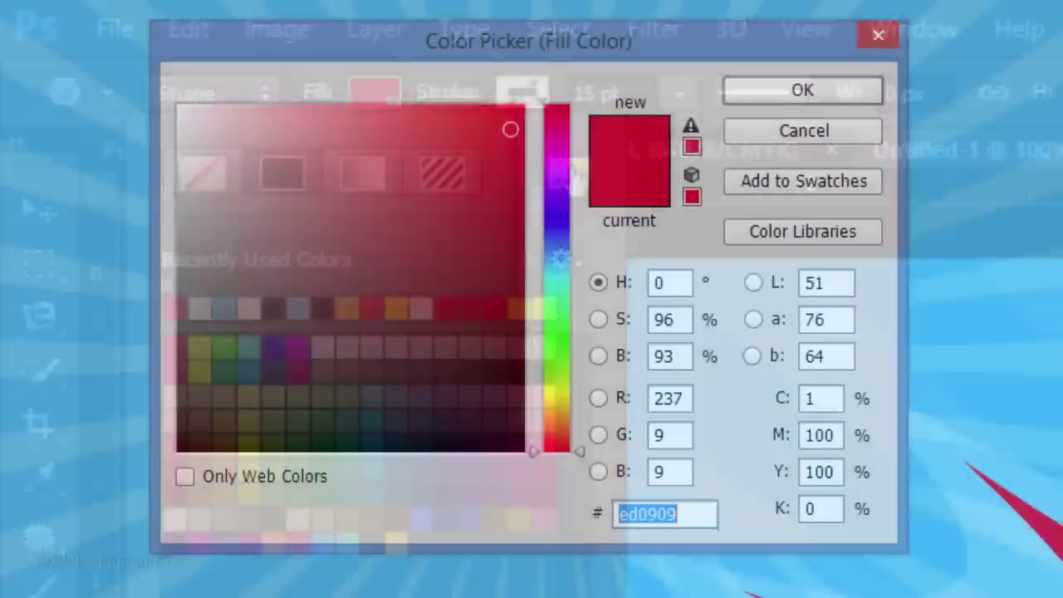
pyautogui.click(194, 419)
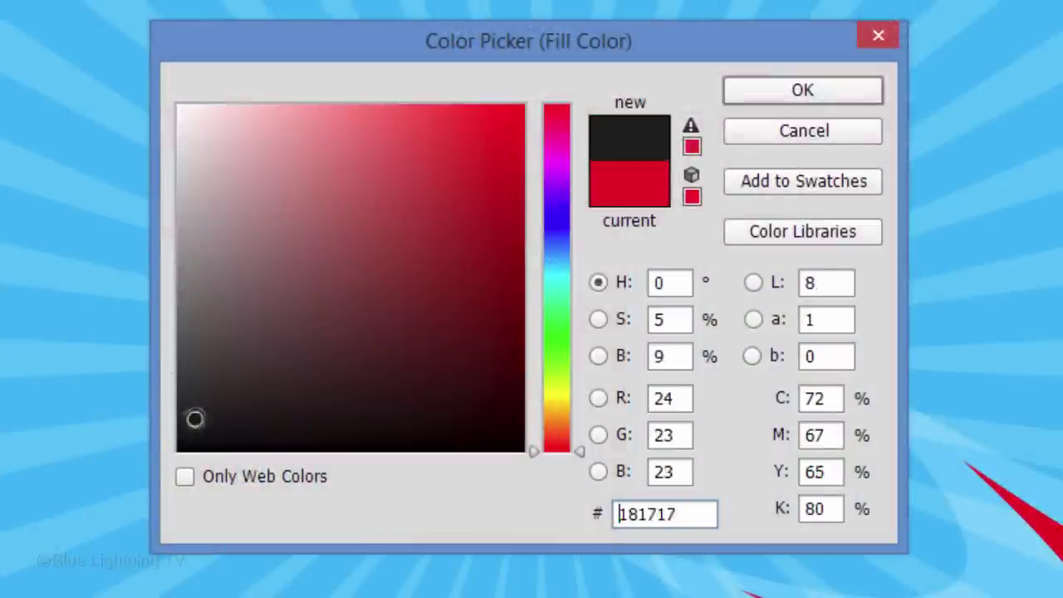
pyautogui.moveTo(194, 419); pyautogui.dragTo(139, 476)
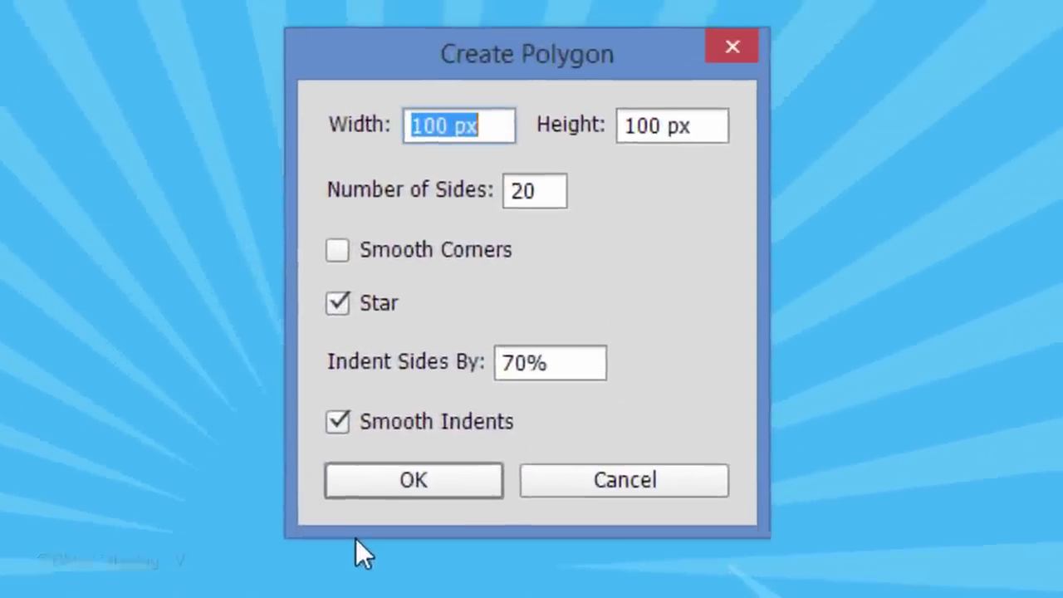
# Create the black star at 1500 × 870 px with a 90% indent
pyautogui.write('1500')
pyautogui.press('Tab')
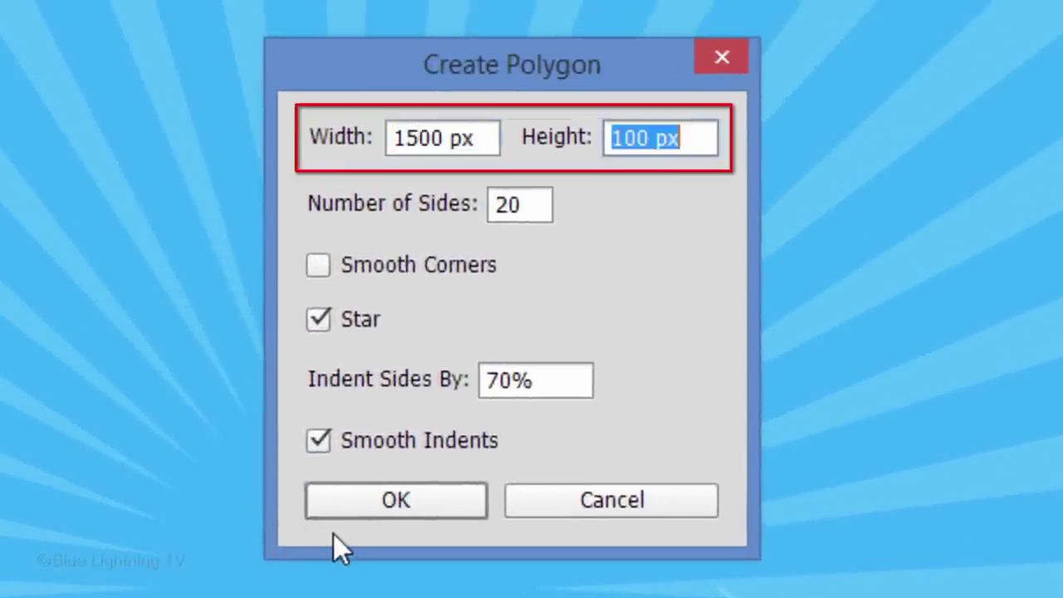
pyautogui.write('870')
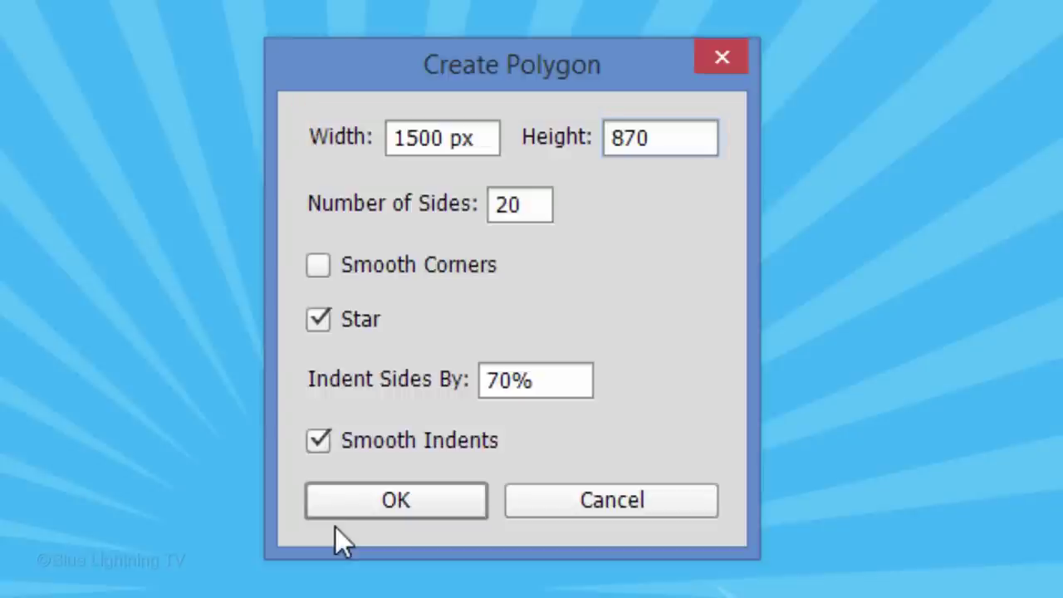
pyautogui.click(527, 387)
pyautogui.press('BackSpace')
pyautogui.press('BackSpace')
pyautogui.press('BackSpace')
pyautogui.write('90')
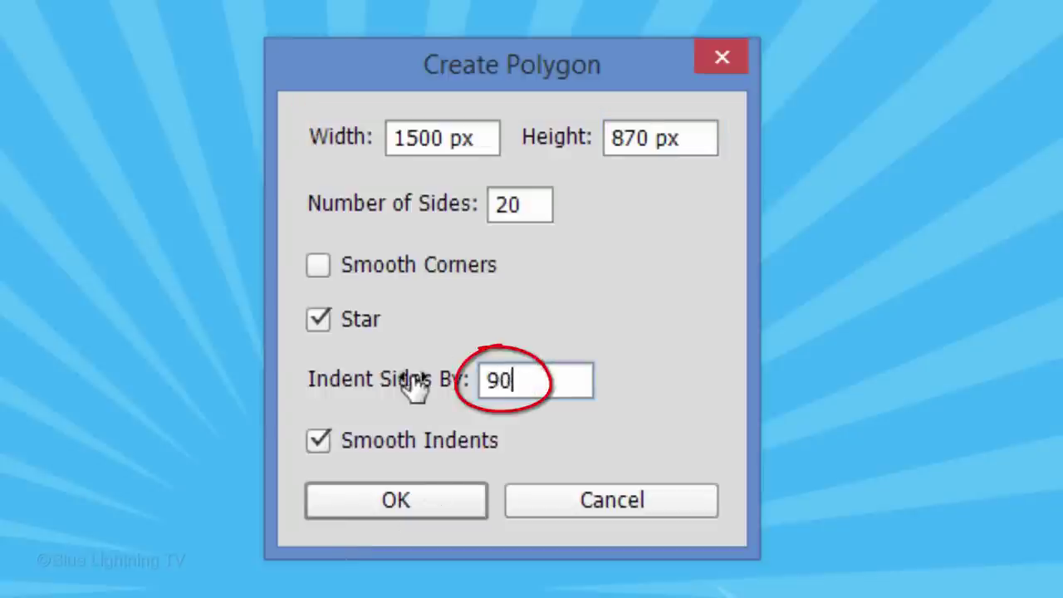
pyautogui.click(414, 504)
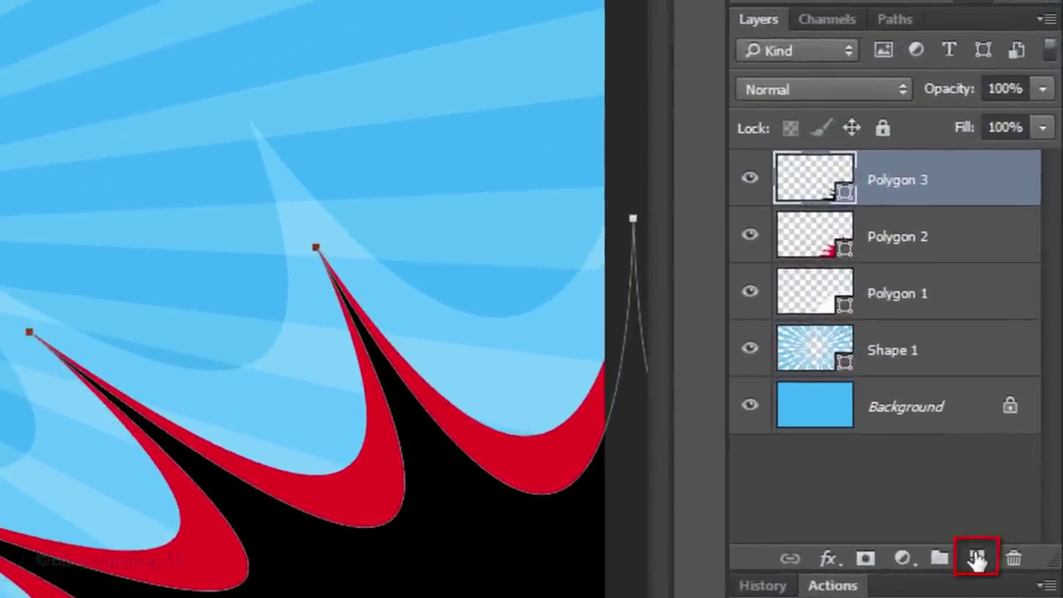
# Add a new empty layer and set the shape fill to white #ffffff
pyautogui.click(977, 560)
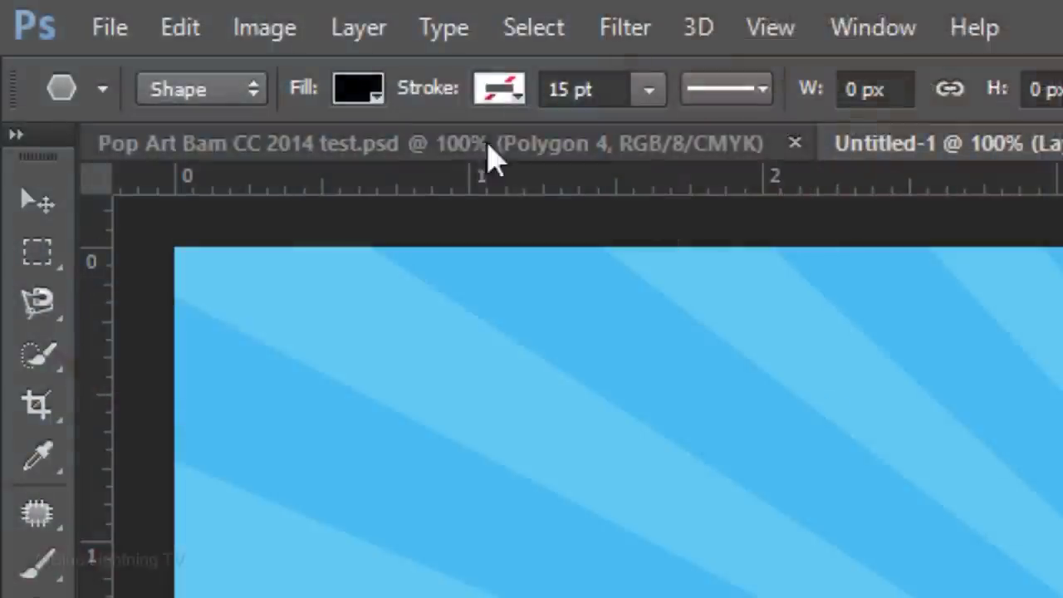
pyautogui.click(358, 90)
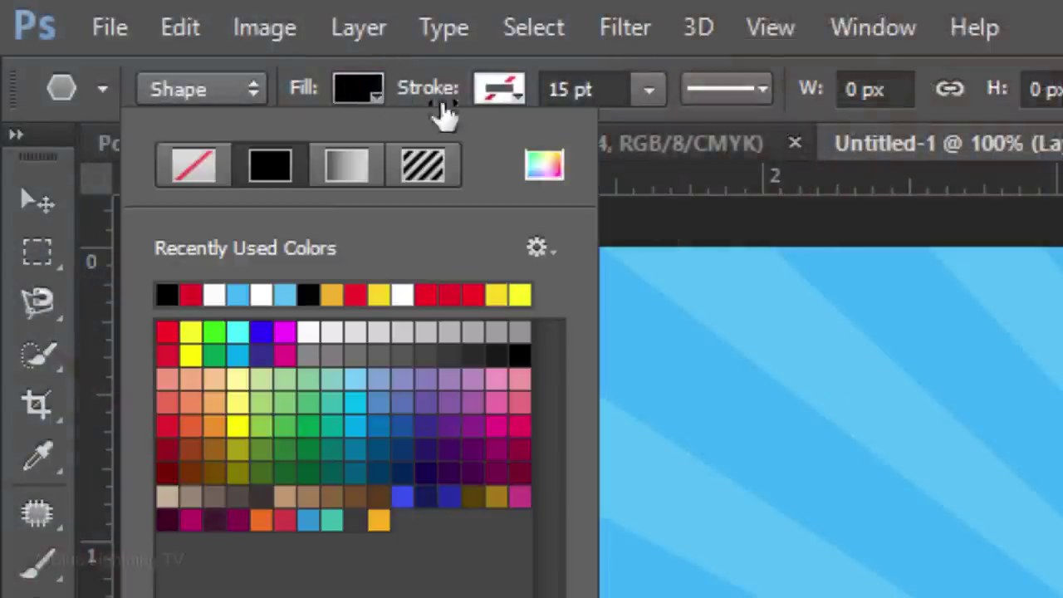
pyautogui.click(544, 167)
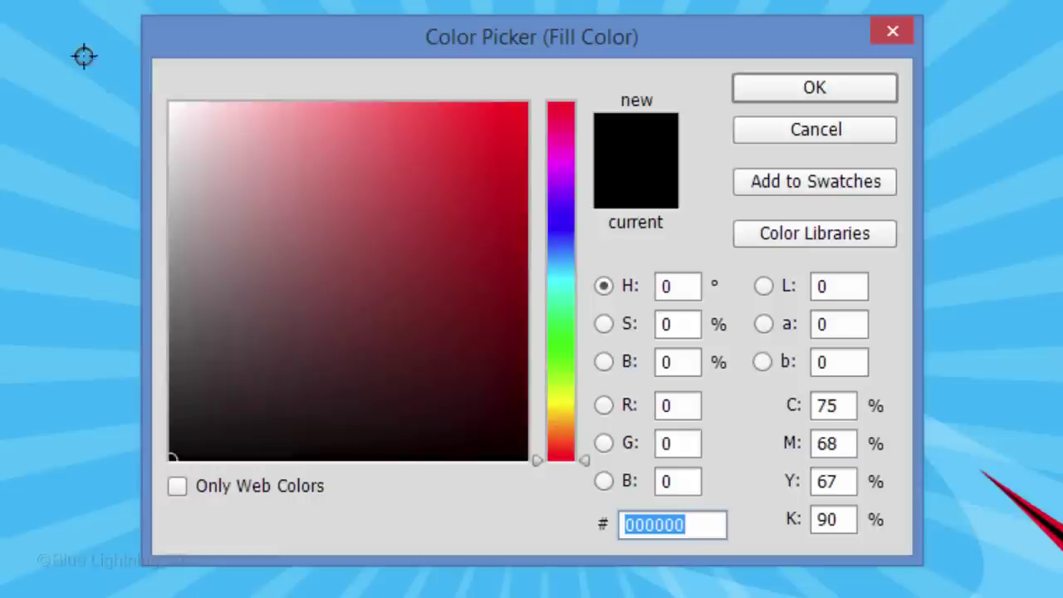
pyautogui.moveTo(183, 114); pyautogui.dragTo(141, 91)
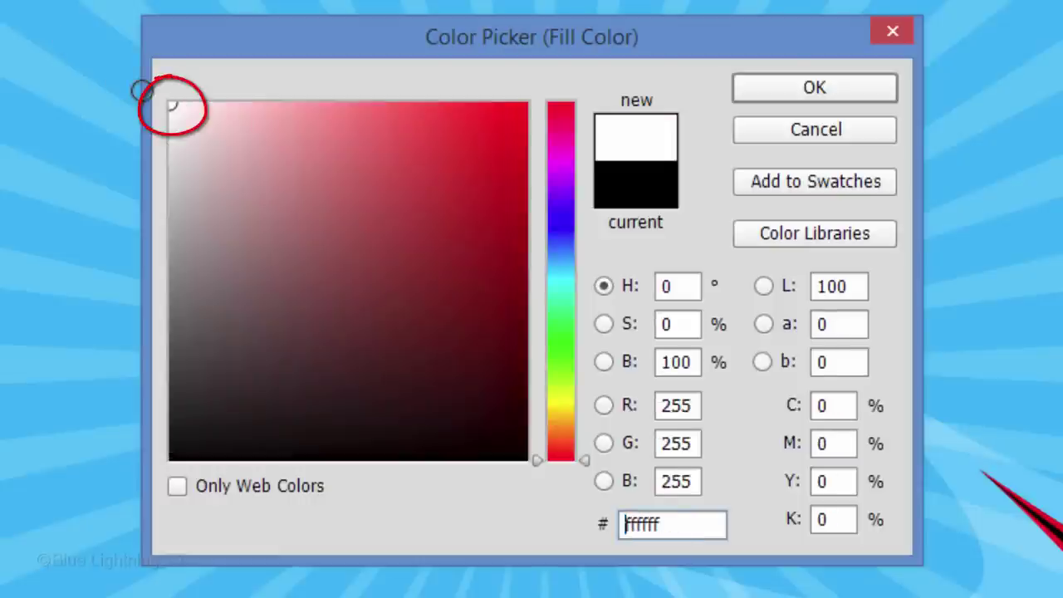
pyautogui.click(812, 91)
# Create the white star at 1500 × 870 px with a 99% indent
pyautogui.click(548, 338)
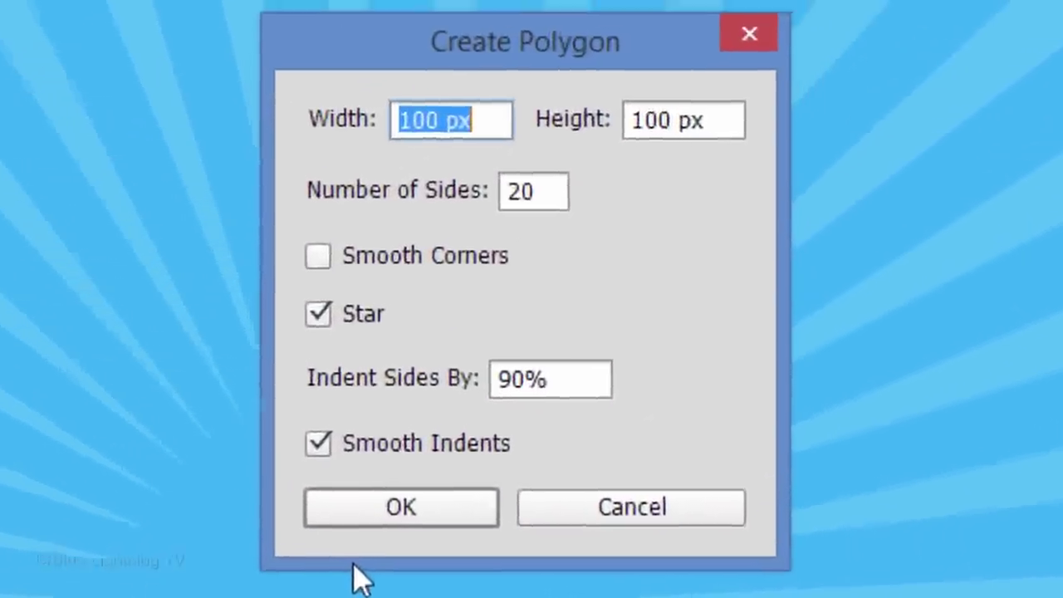
pyautogui.write('1500')
pyautogui.press('Tab')
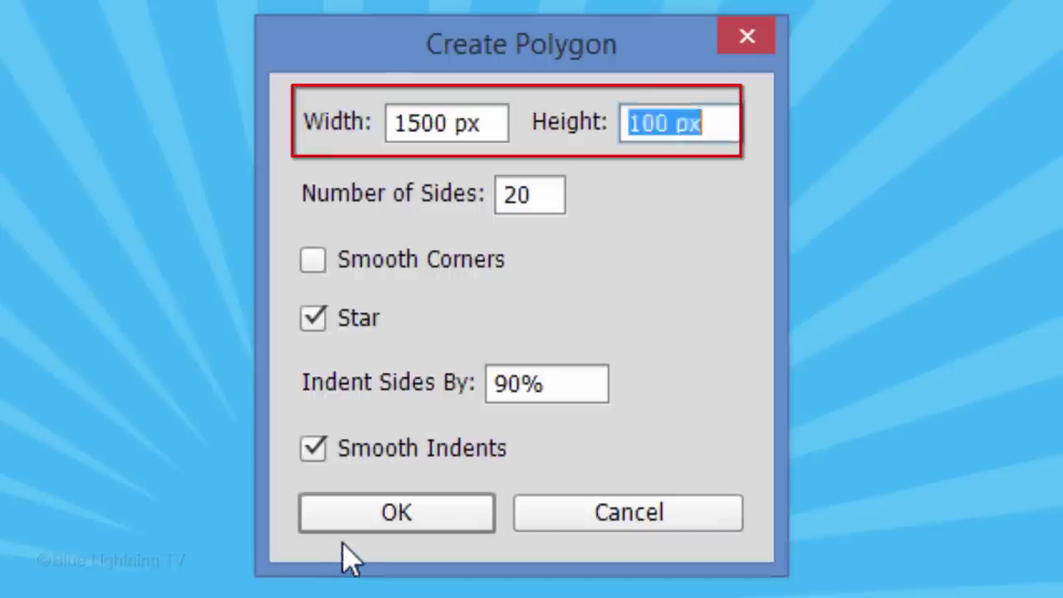
pyautogui.write('870')
pyautogui.click(582, 387)
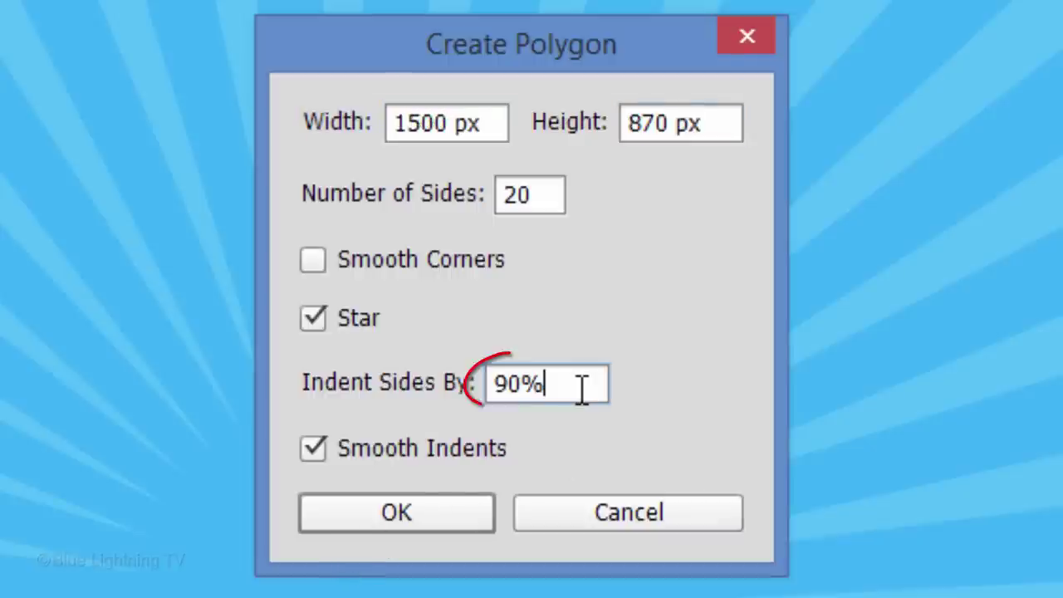
pyautogui.write('99')
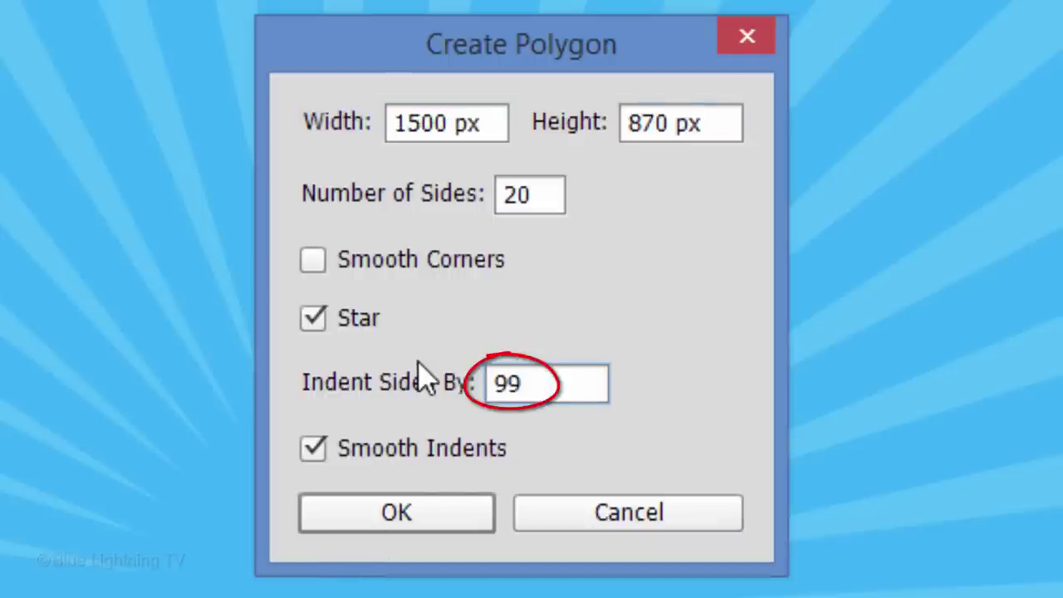
pyautogui.click(432, 523)
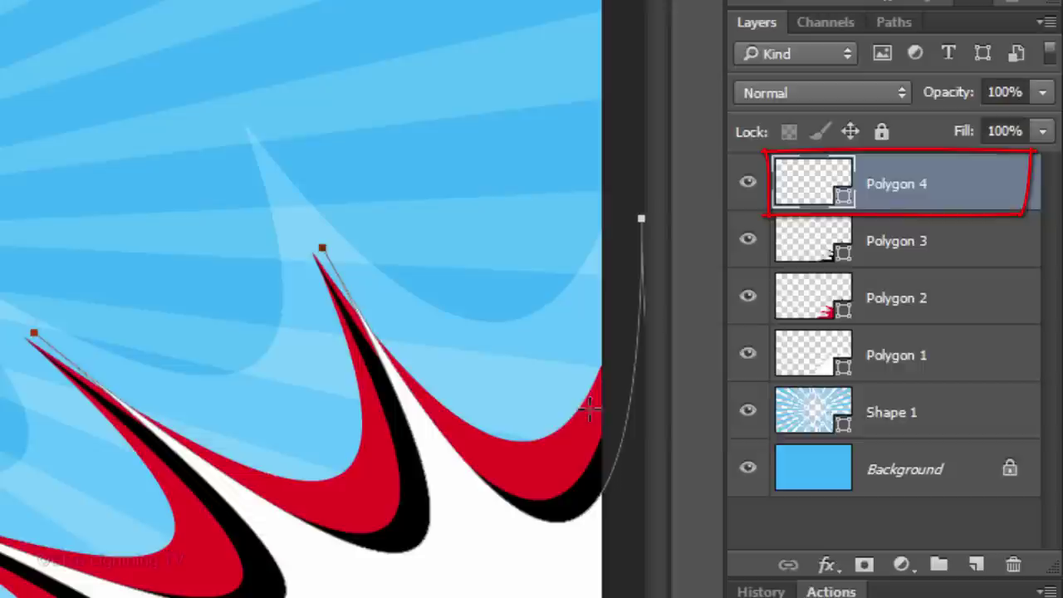
# Select Polygon 4 through Shape 1 and align their horizontal and vertical centres to the full canvas
pyautogui.keyDown('shift'); pyautogui.click(944, 412); pyautogui.keyUp('shift')
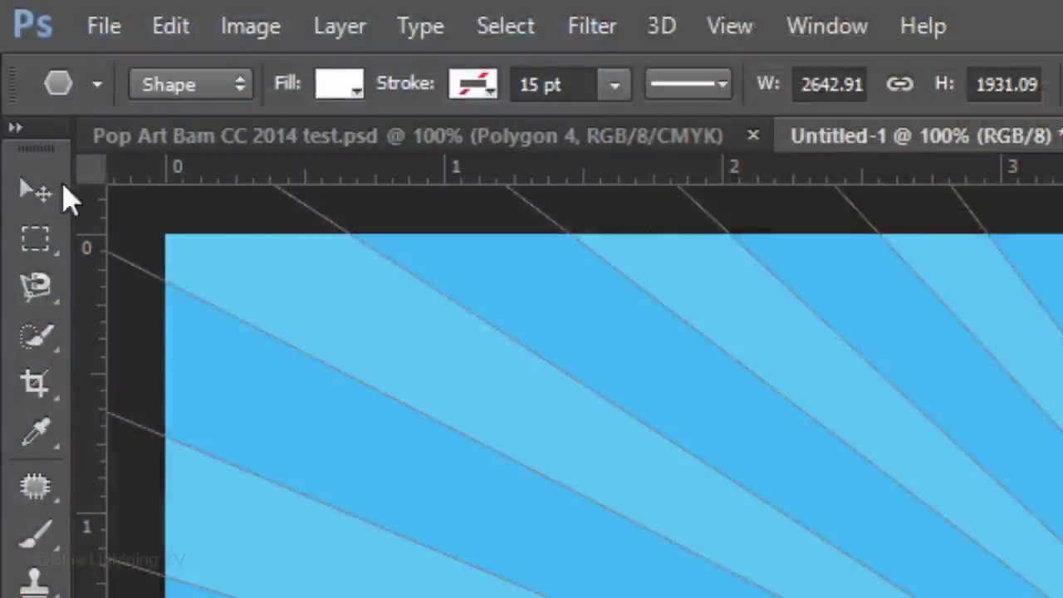
pyautogui.click(50, 195)
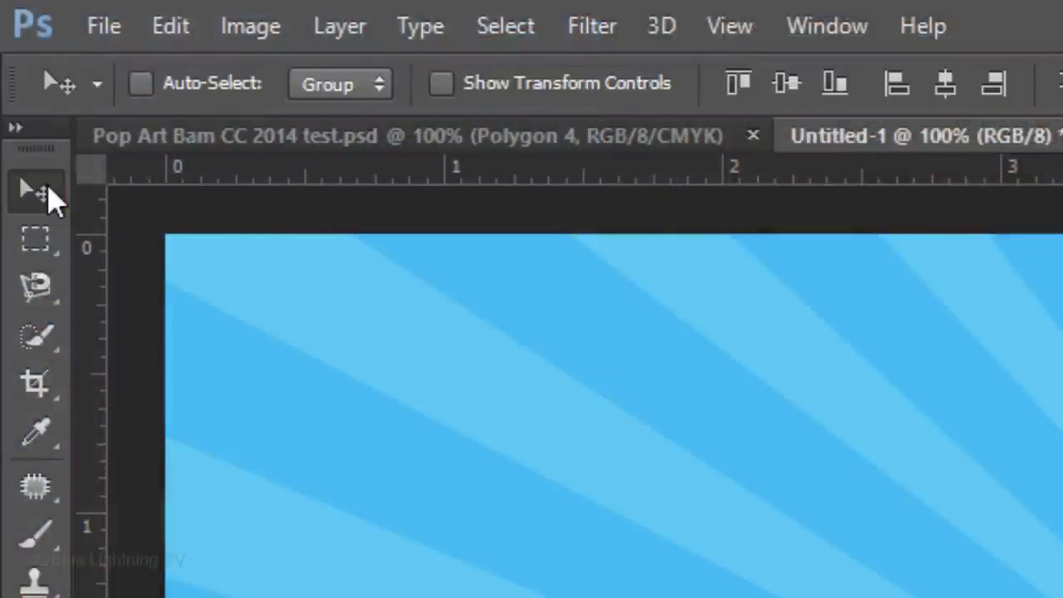
pyautogui.hotkey('ctrl', 'a')
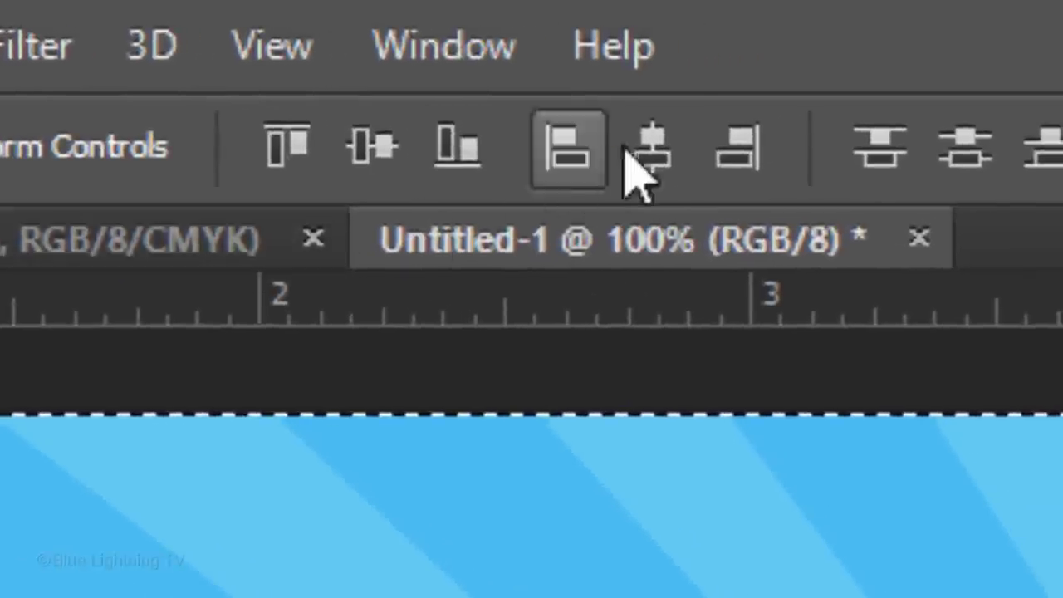
pyautogui.click(900, 94)
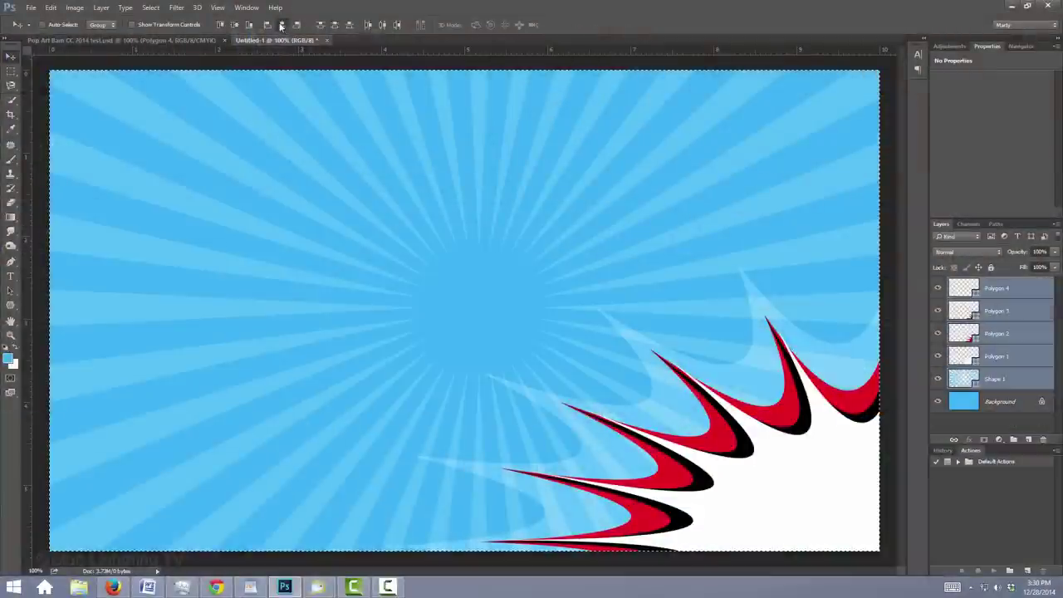
pyautogui.click(656, 149)
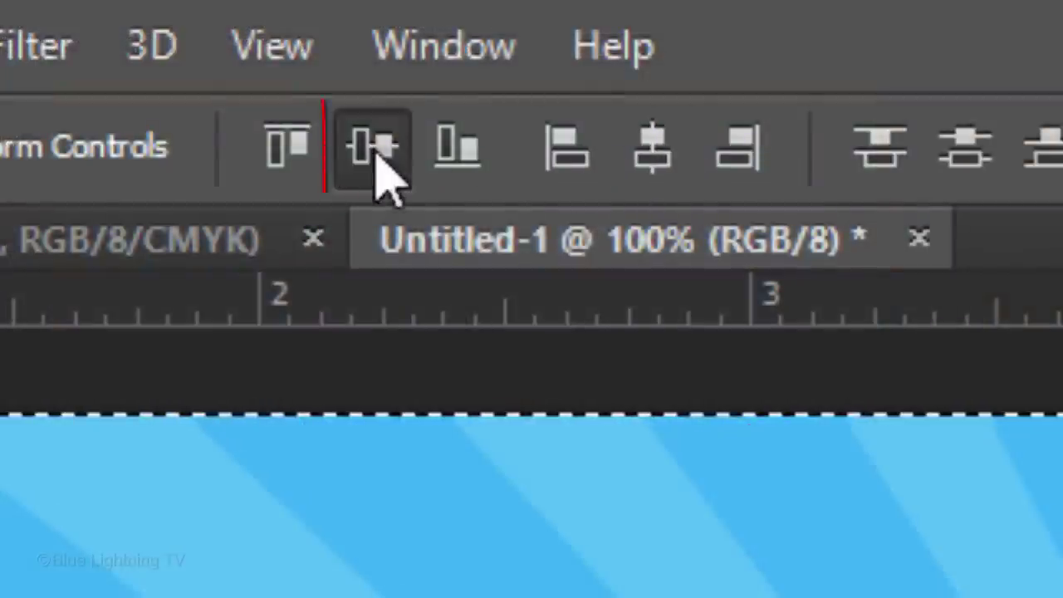
pyautogui.click(234, 26)
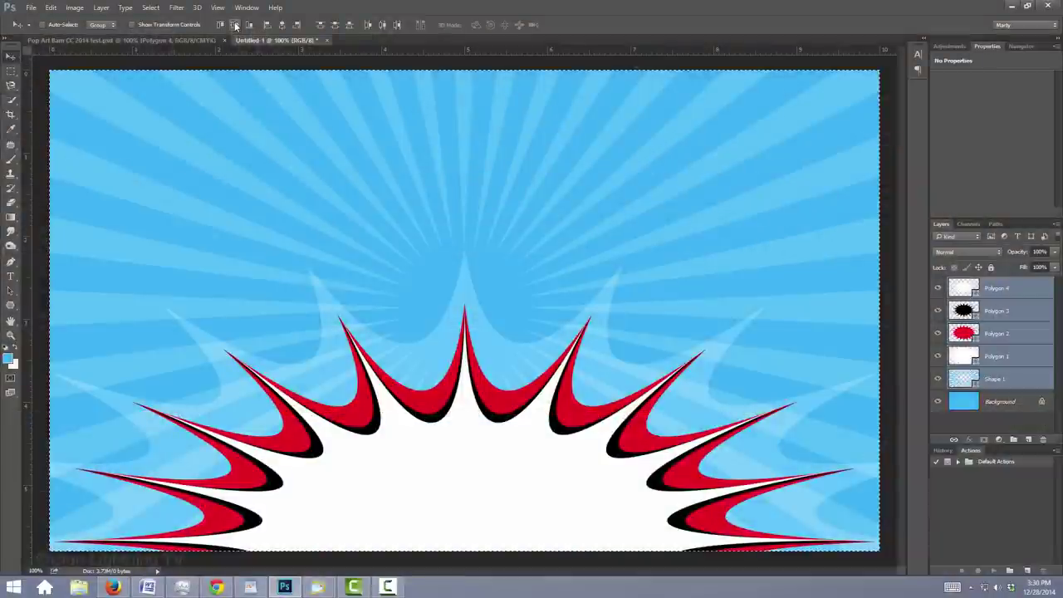
pyautogui.click(374, 149)
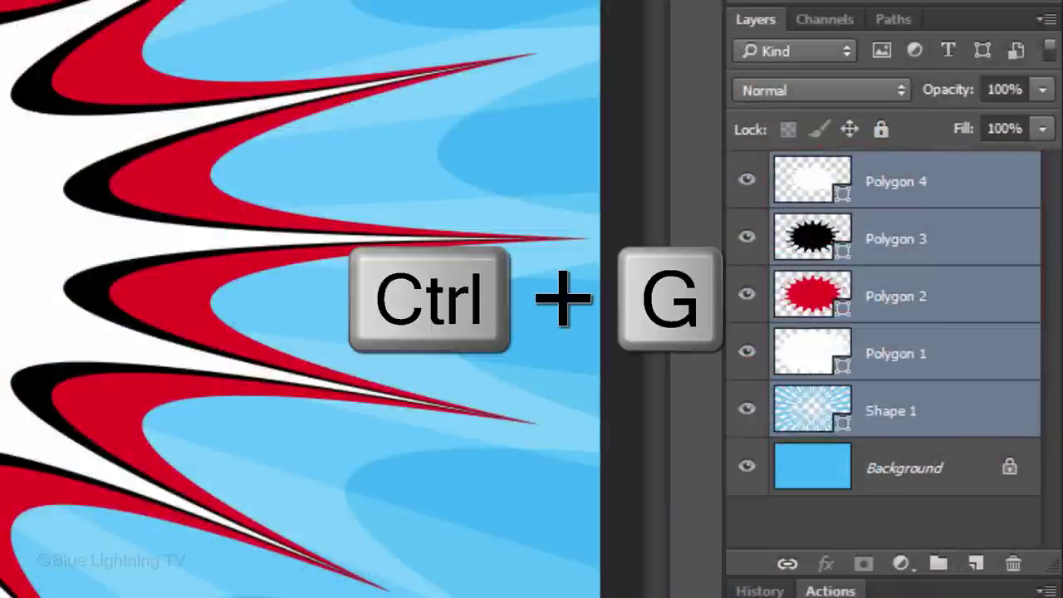
# Group the selected star and sunburst layers with Ctrl+G and name the group 'Shapes'
pyautogui.hotkey('ctrl', 'g')
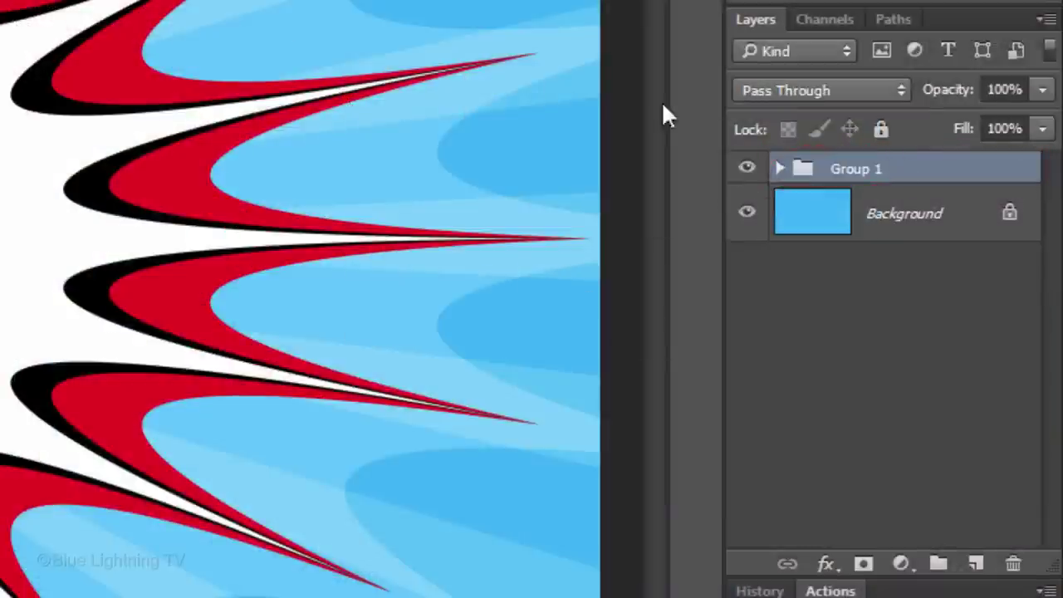
pyautogui.doubleClick(849, 168)
pyautogui.write('Shapes')
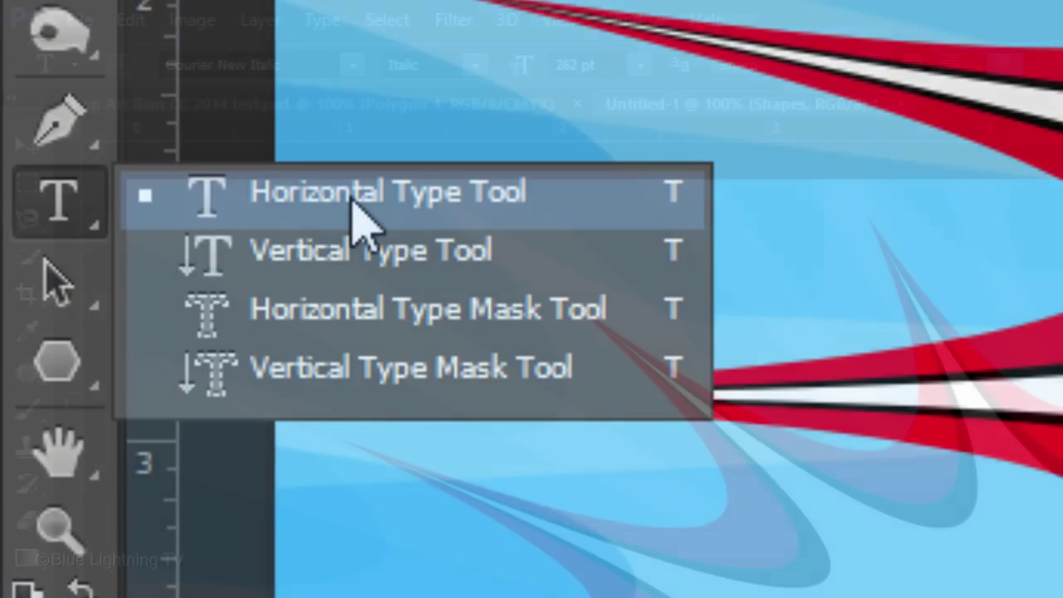
# Switch to the horizontal Type tool and choose the DeathRattle BB Regular font
pyautogui.click(353, 204)
pyautogui.click(293, 67)
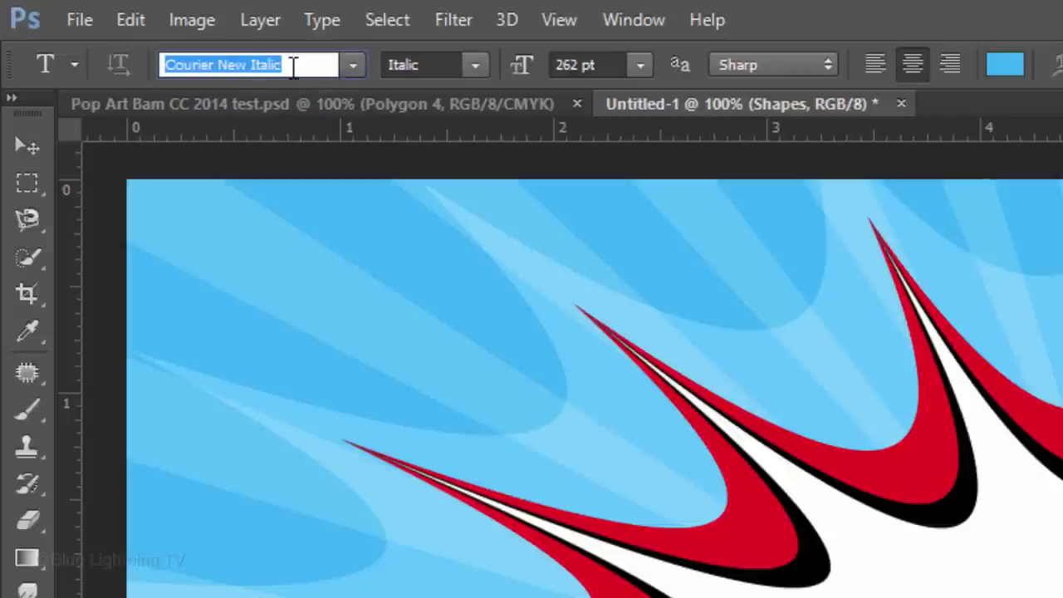
pyautogui.write('eath')
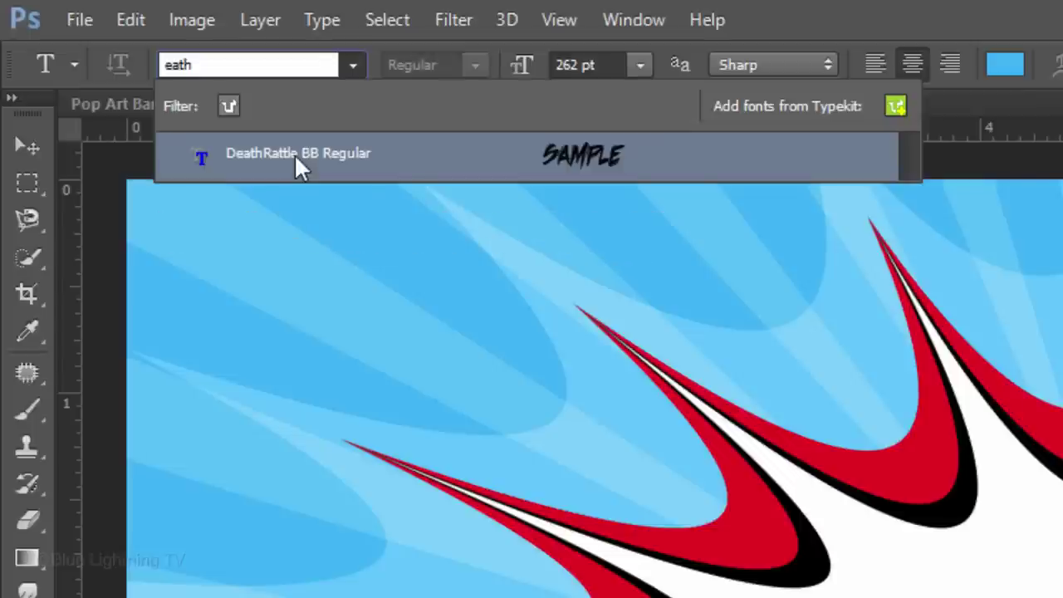
pyautogui.click(295, 154)
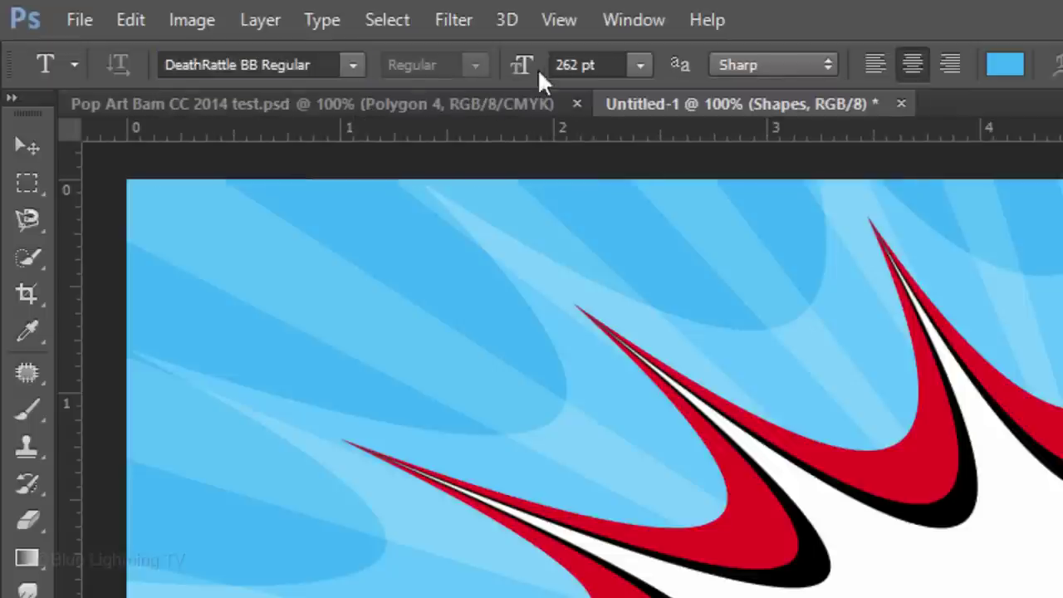
# Set the text size to 200 pt and the text colour to yellow FFD800
pyautogui.click(573, 65)
pyautogui.doubleClick(579, 59)
pyautogui.write('200pt')
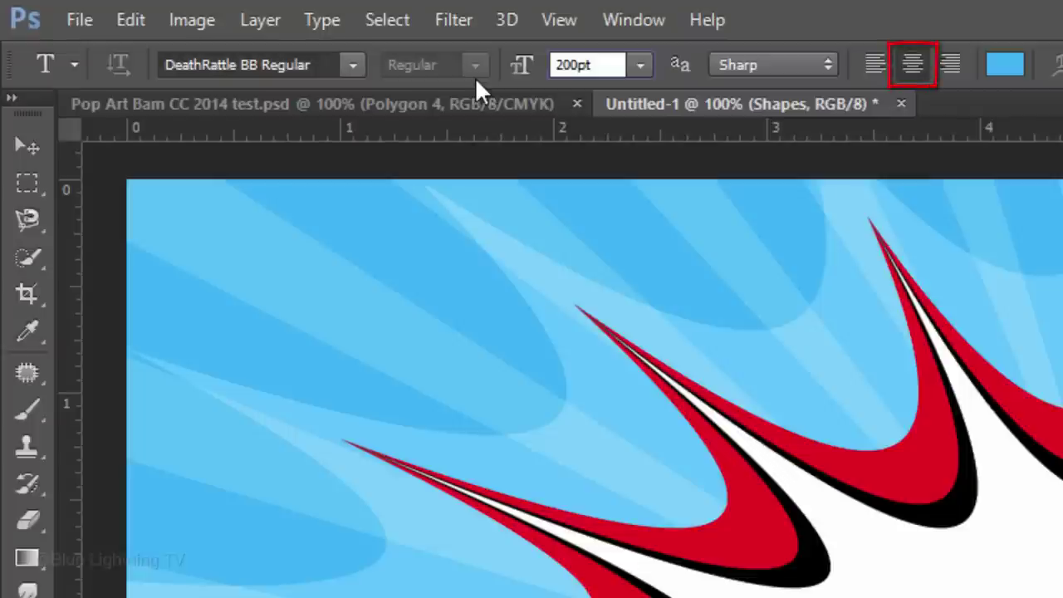
pyautogui.click(1005, 64)
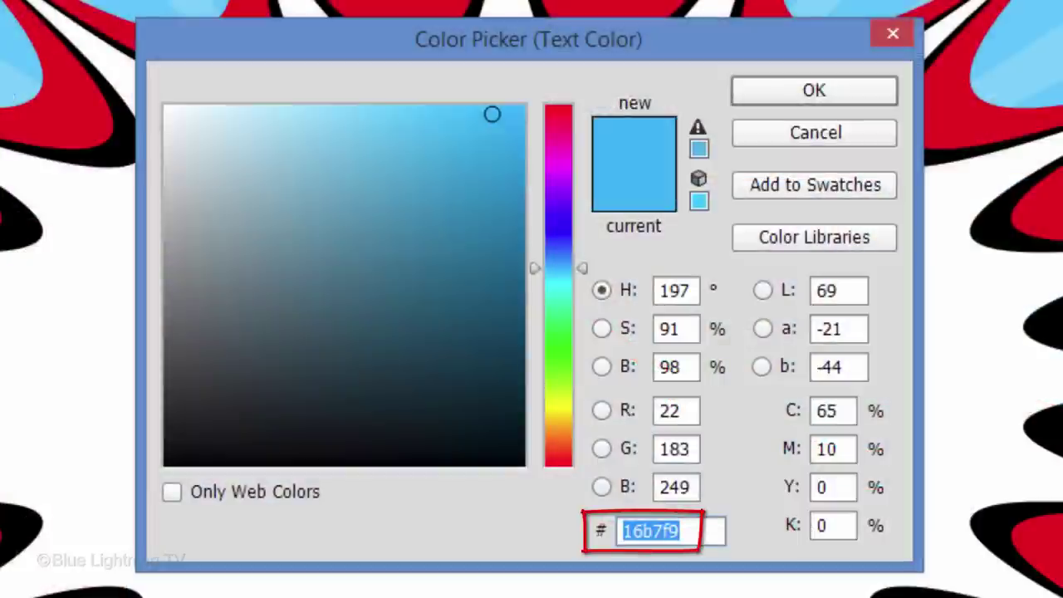
pyautogui.write('FFD8')
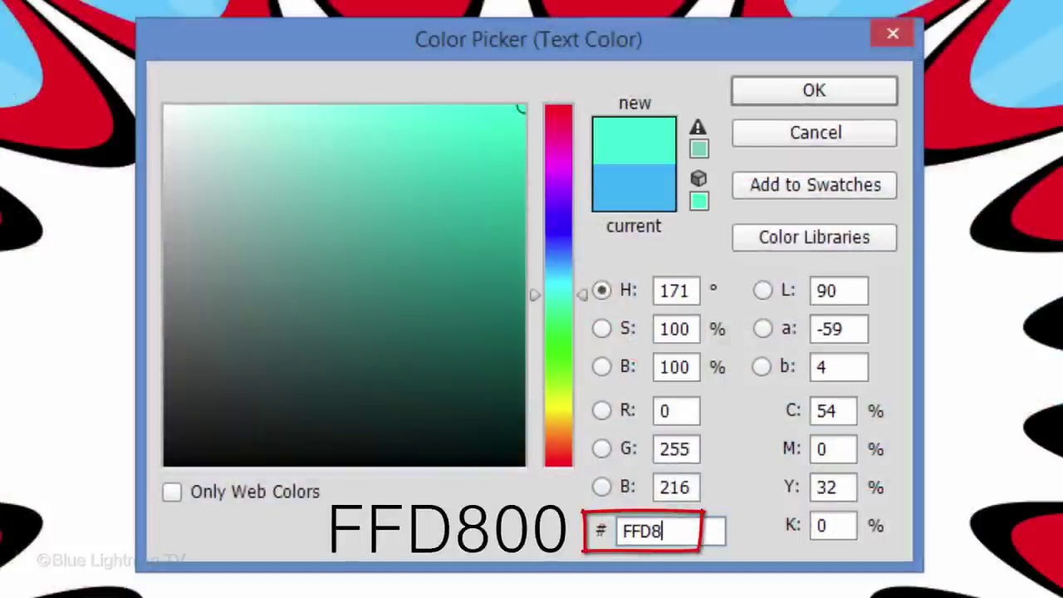
pyautogui.write('00')
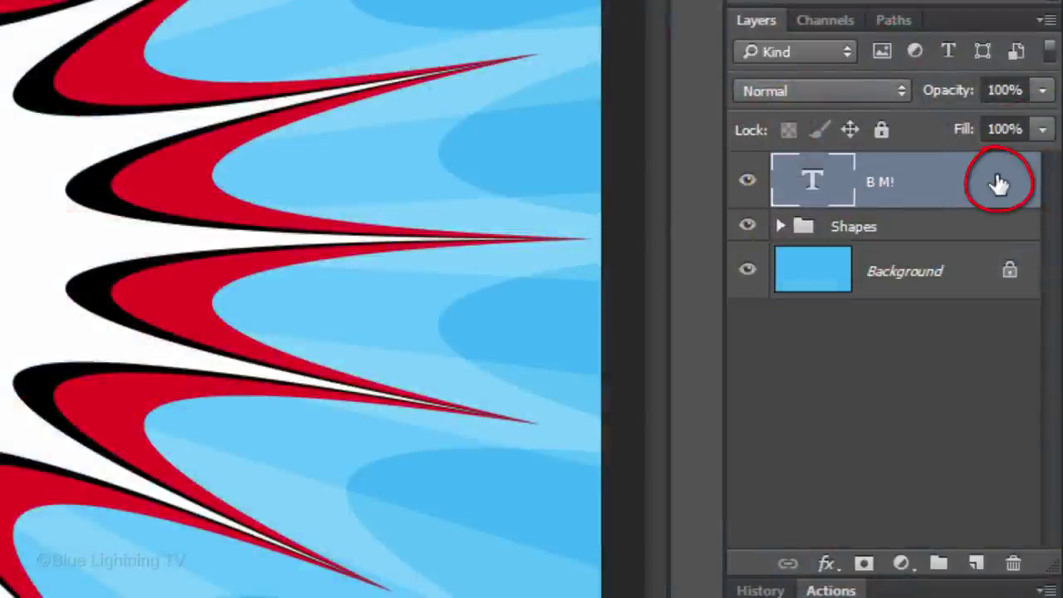
# Give the B M! text layer a black Stroke layer style of 18 px
pyautogui.doubleClick(998, 183)
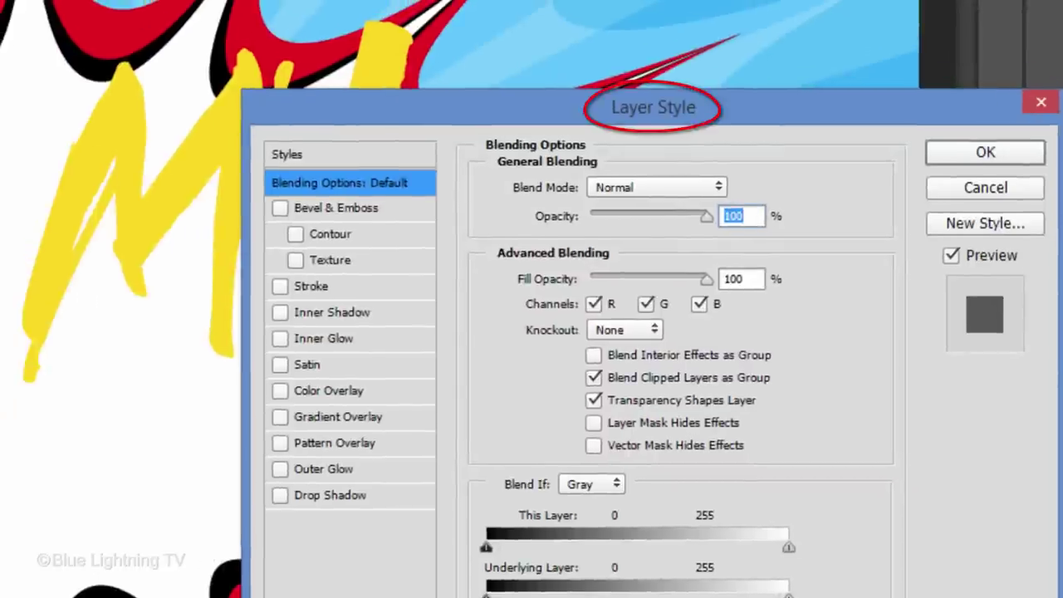
pyautogui.click(337, 283)
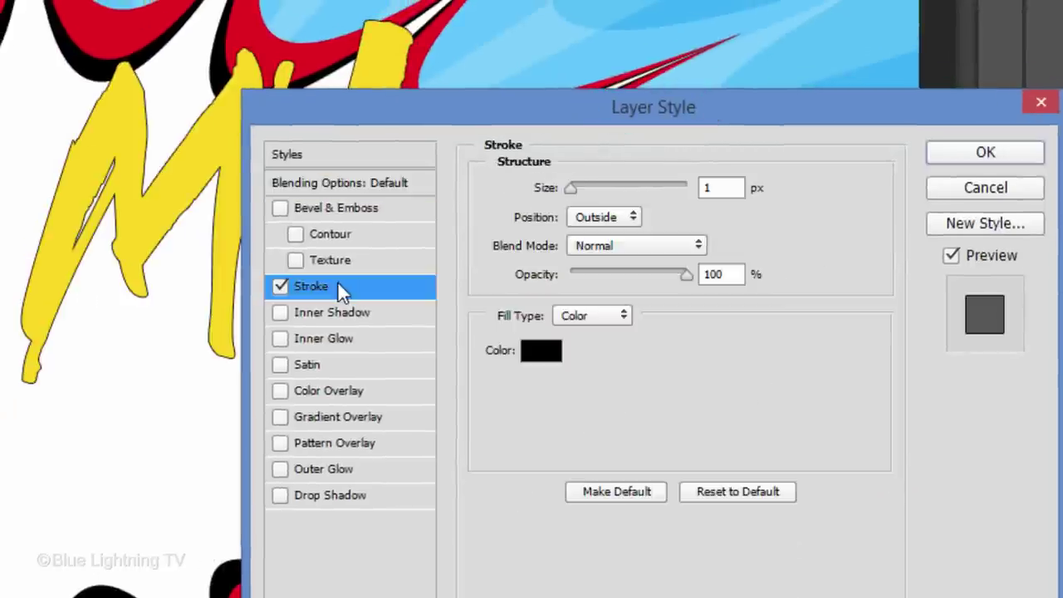
pyautogui.doubleClick(703, 196)
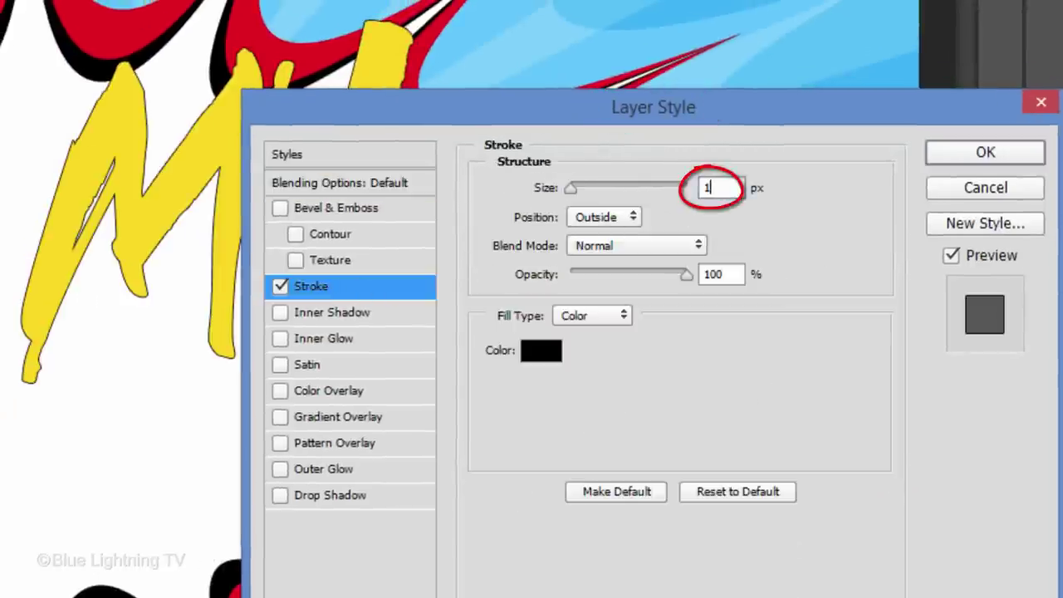
pyautogui.write('18')
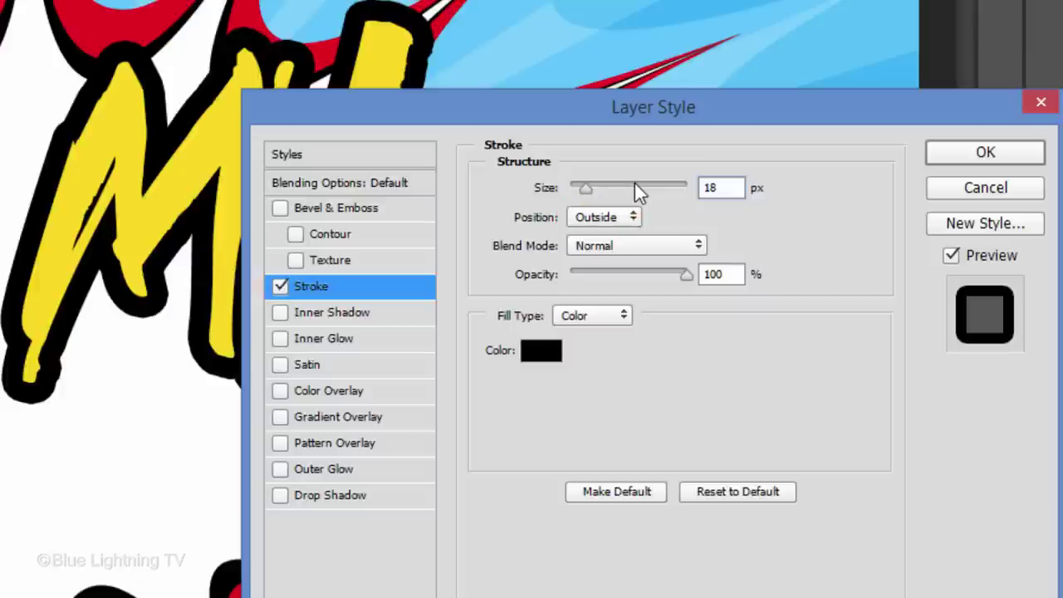
pyautogui.click(997, 160)
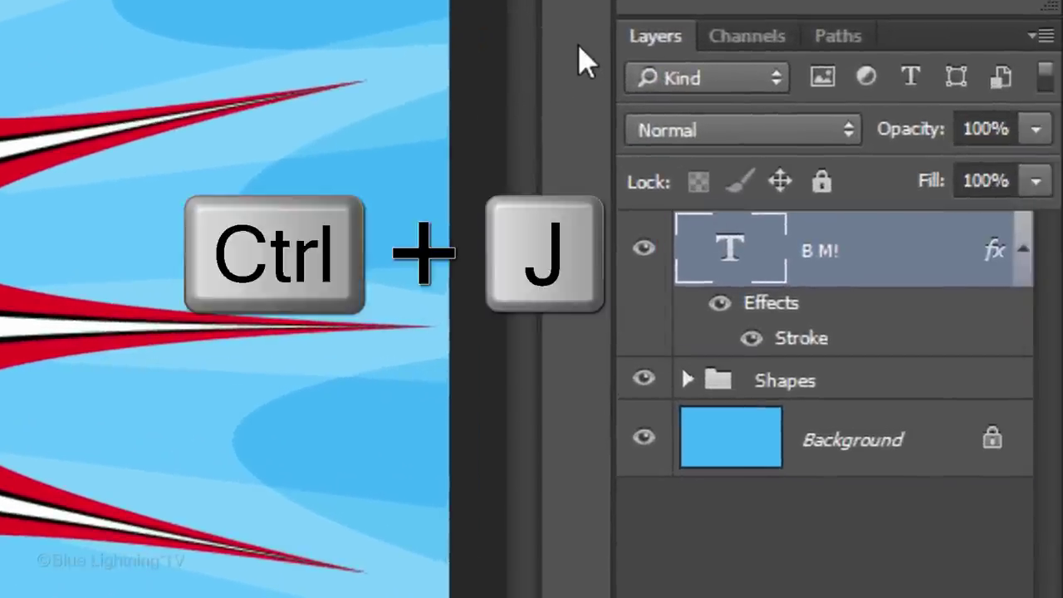
# Duplicate the stroked text layer and return the original B M! text to 200 pt
pyautogui.hotkey('ctrl', 'j')
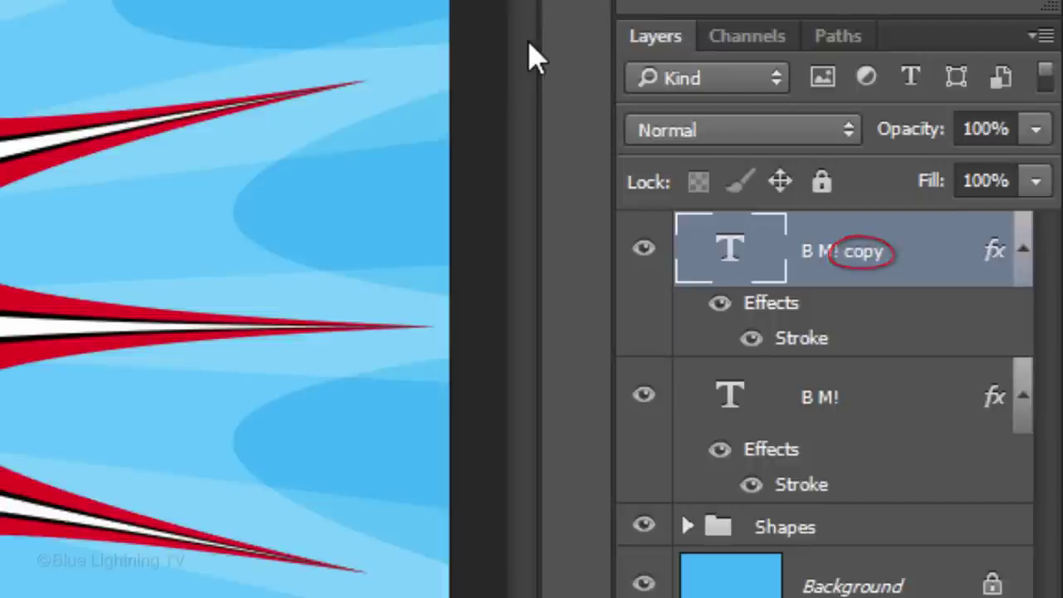
pyautogui.click(728, 400)
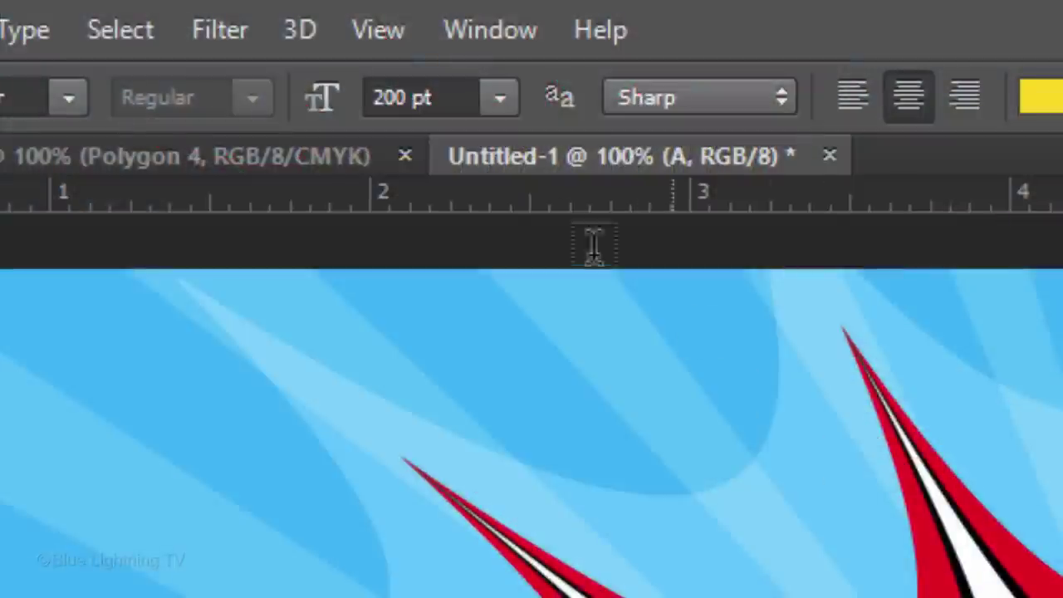
pyautogui.moveTo(324, 100)
pyautogui.mouseDown()
pyautogui.moveTo(482, 111)
pyautogui.moveTo(312, 112)
pyautogui.mouseUp()
pyautogui.write('200')
pyautogui.press('Return')
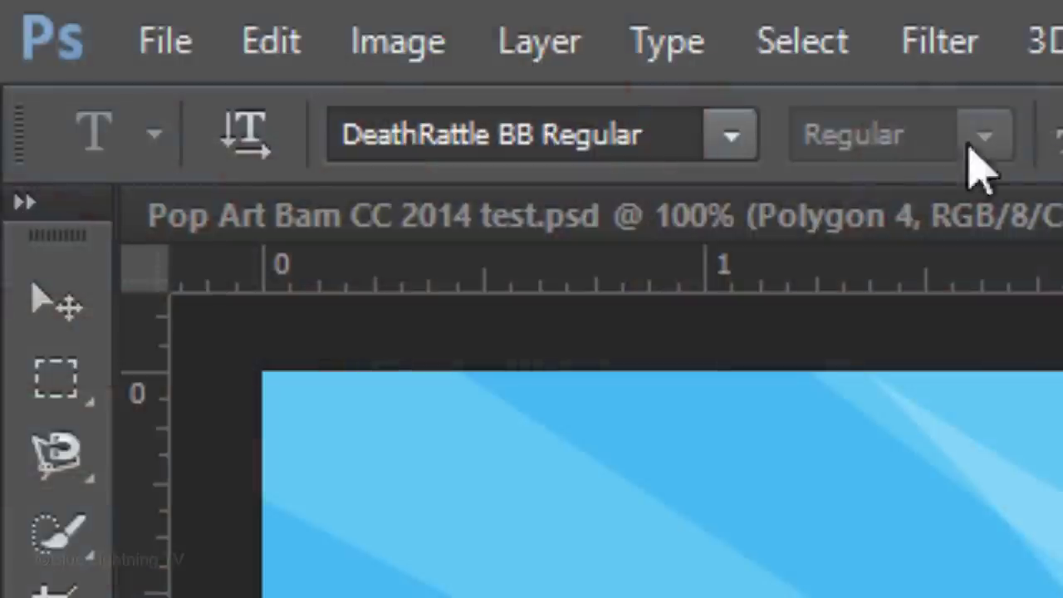
pyautogui.click(75, 308)
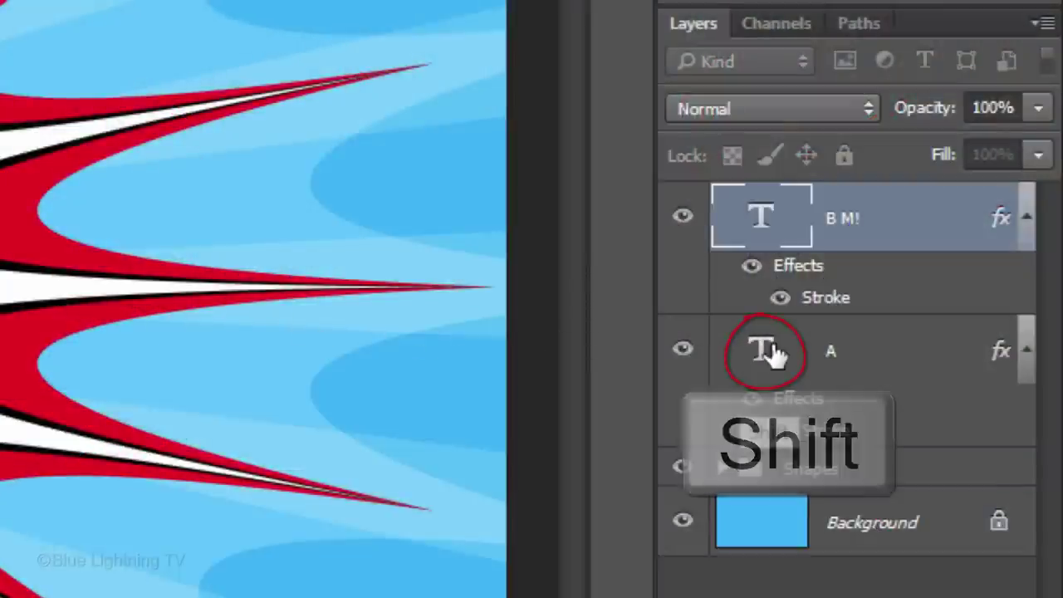
# Add the A layer to the selection alongside the B M! layer
pyautogui.keyDown('shift'); pyautogui.click(768, 352); pyautogui.keyUp('shift')
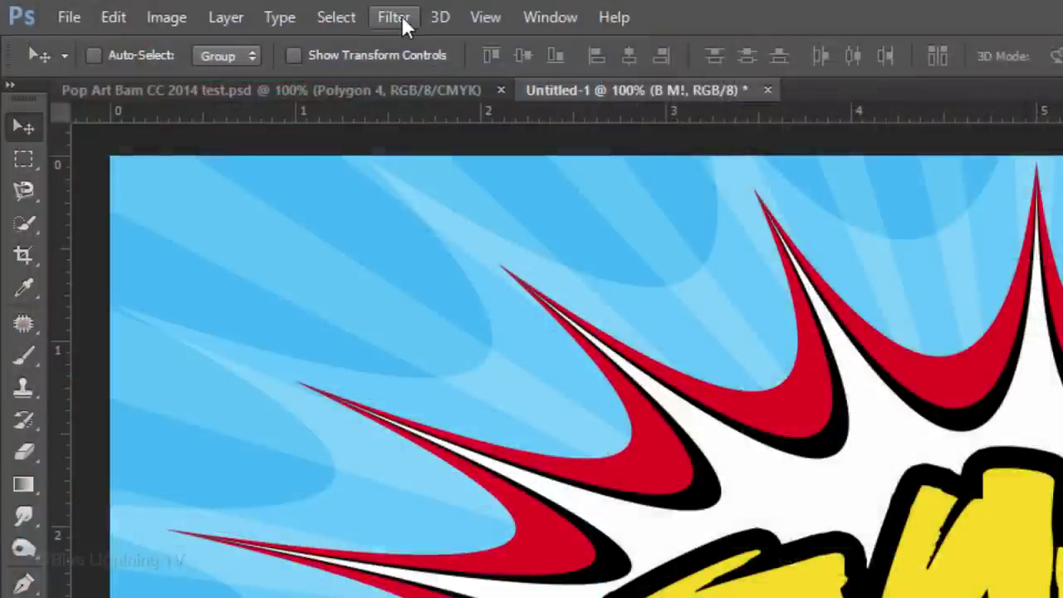
# Rasterize the B M! text and apply Color Halftone with 8 px radius and angles 108/162/90/45
pyautogui.click(402, 16)
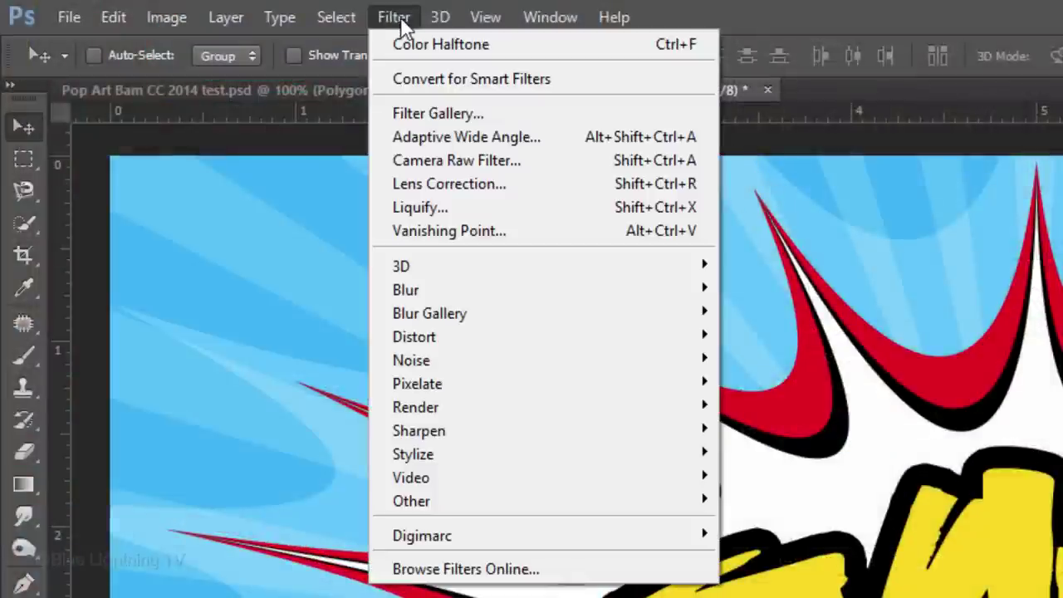
pyautogui.moveTo(441, 391)
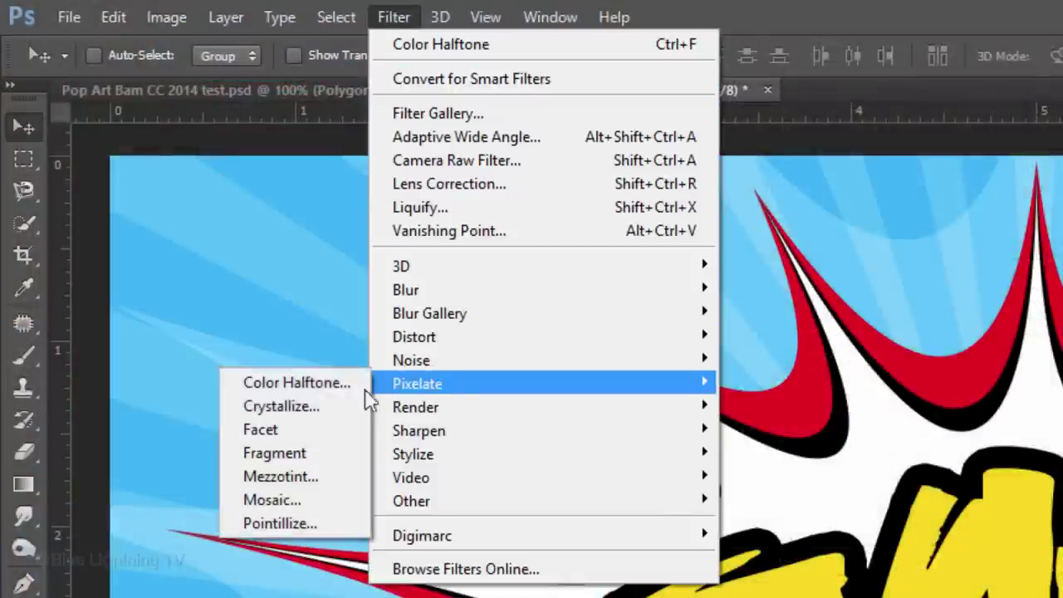
pyautogui.click(296, 383)
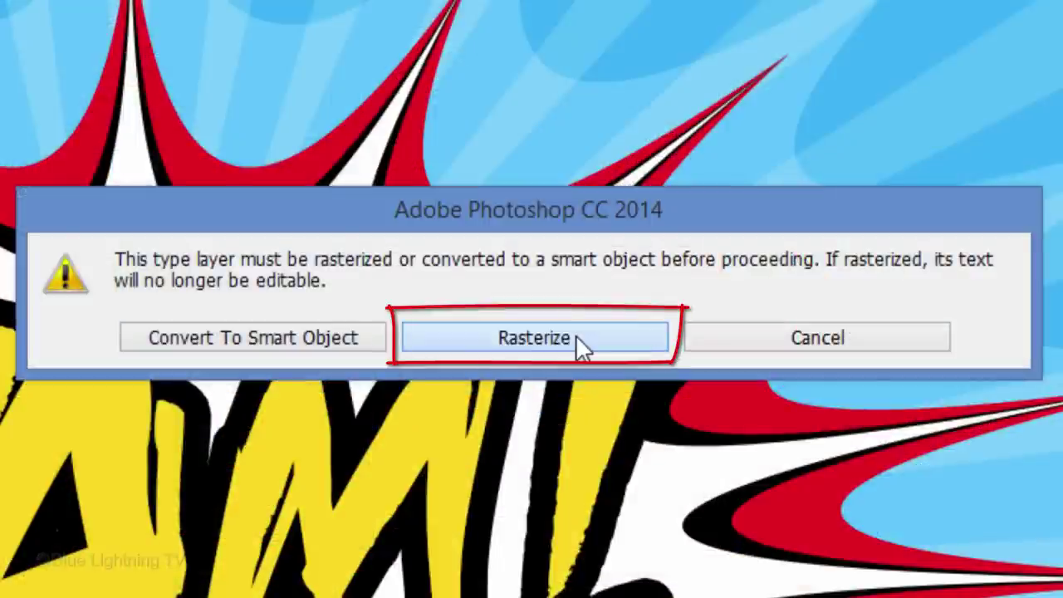
pyautogui.click(578, 339)
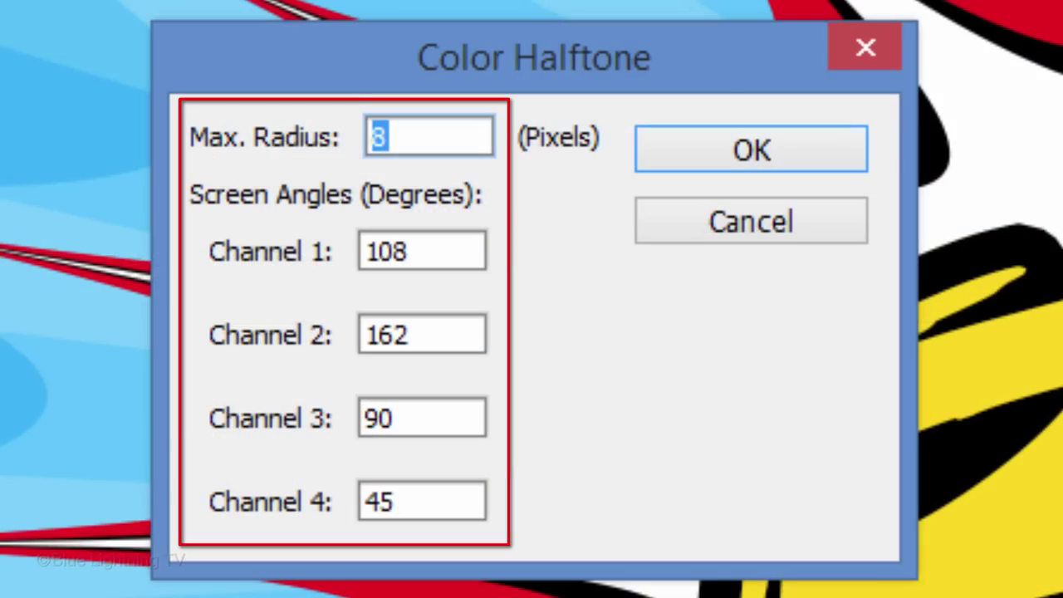
pyautogui.click(752, 153)
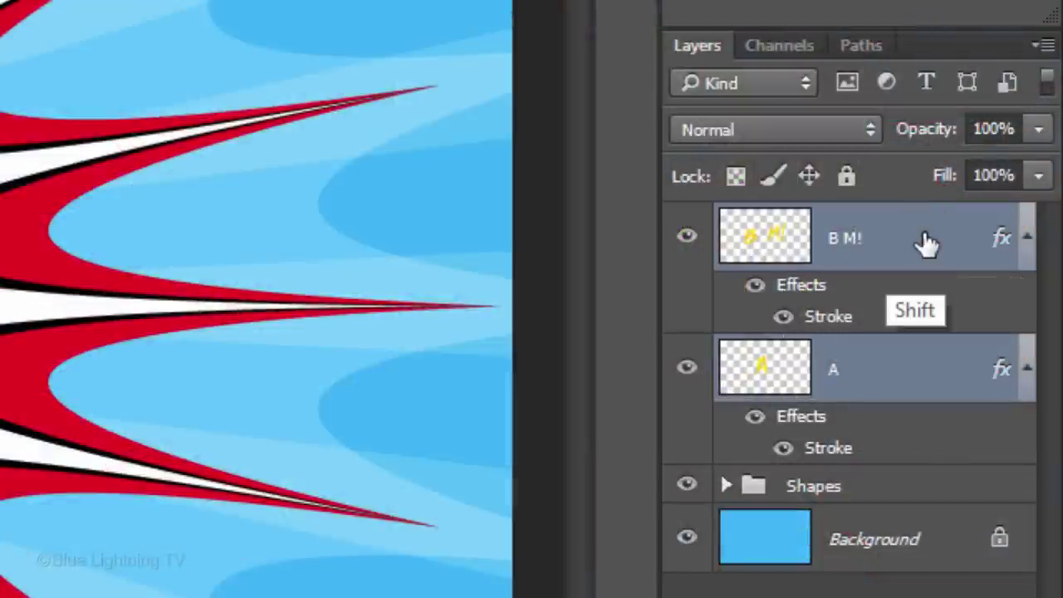
# Convert the selected B M! and A layers into one smart object from the Layers panel menu
pyautogui.click(1043, 48)
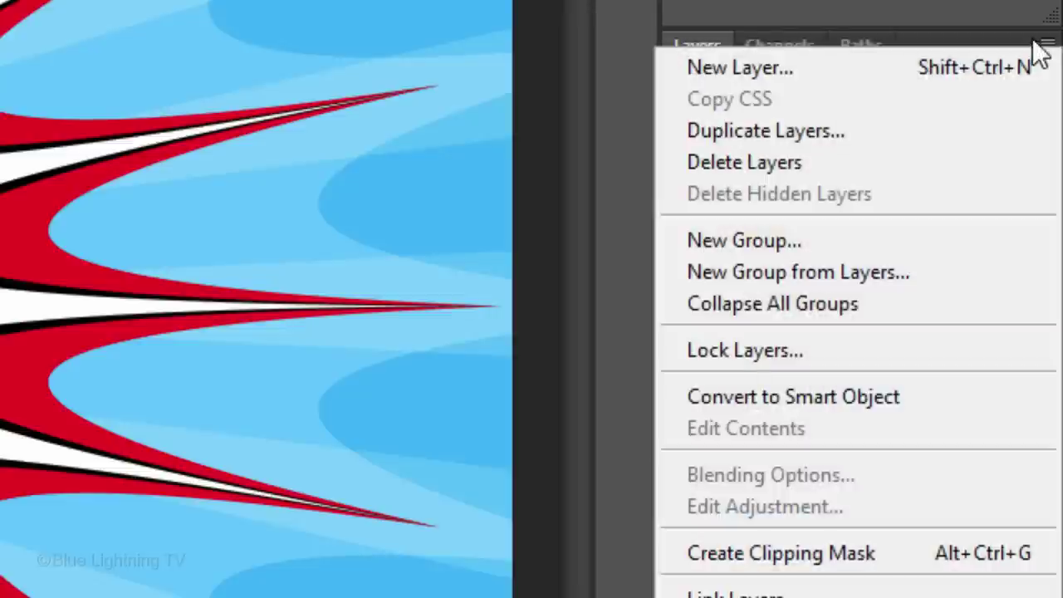
pyautogui.click(891, 397)
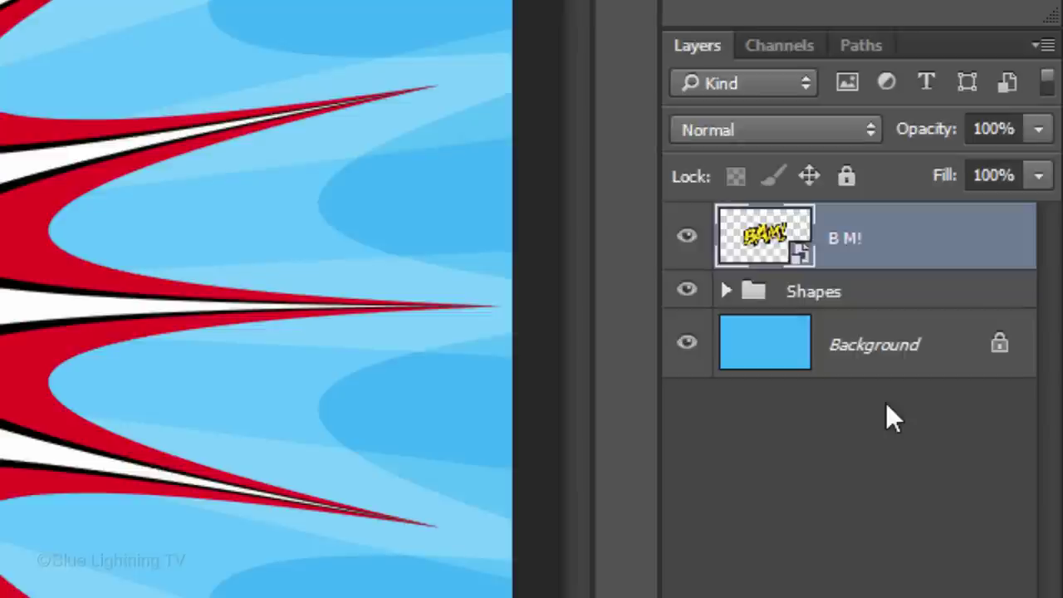
# Add a Multiply drop shadow to the BAM! smart object: 20% opacity, 30 px distance, 0 px size
pyautogui.doubleClick(964, 240)
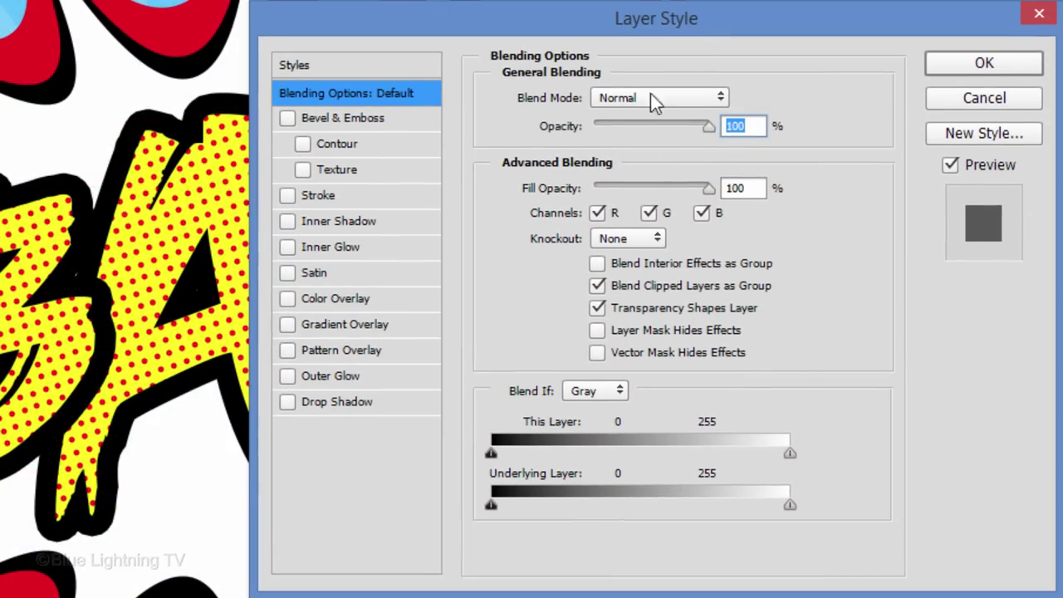
pyautogui.click(353, 404)
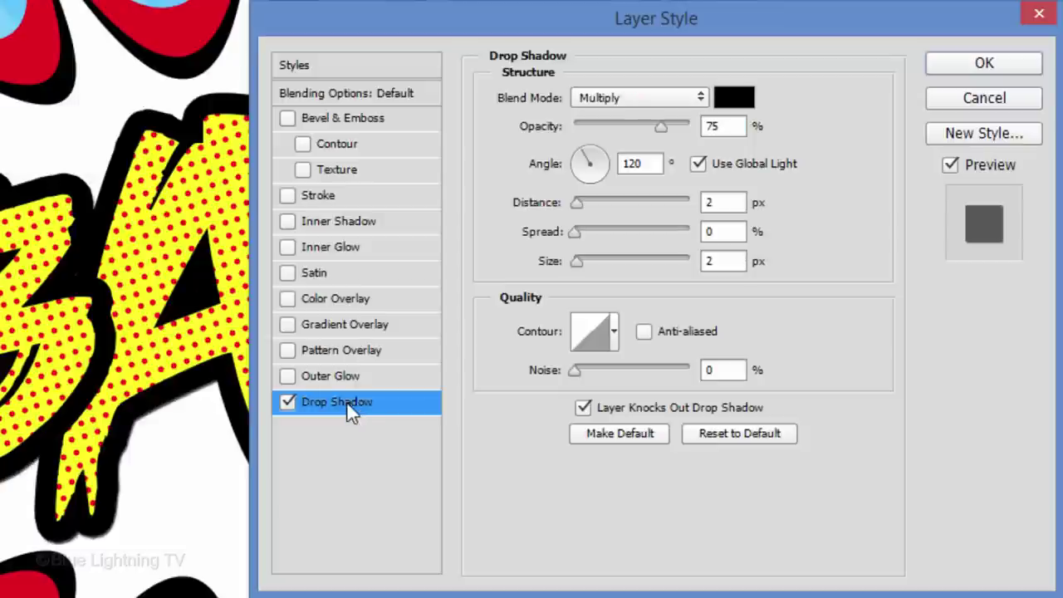
pyautogui.doubleClick(715, 126)
pyautogui.write('2')
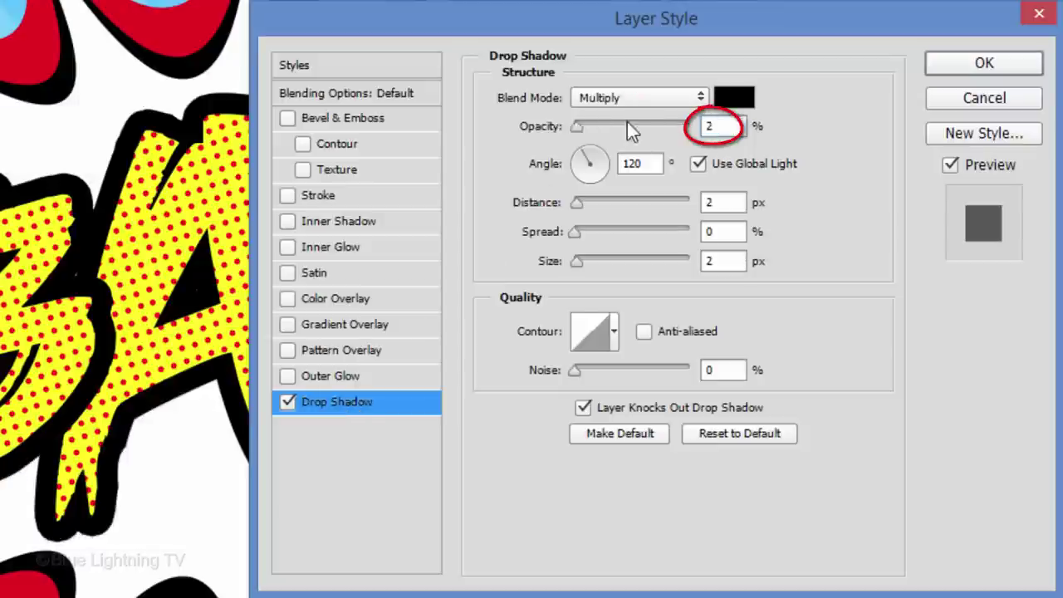
pyautogui.write('0')
pyautogui.click(728, 203)
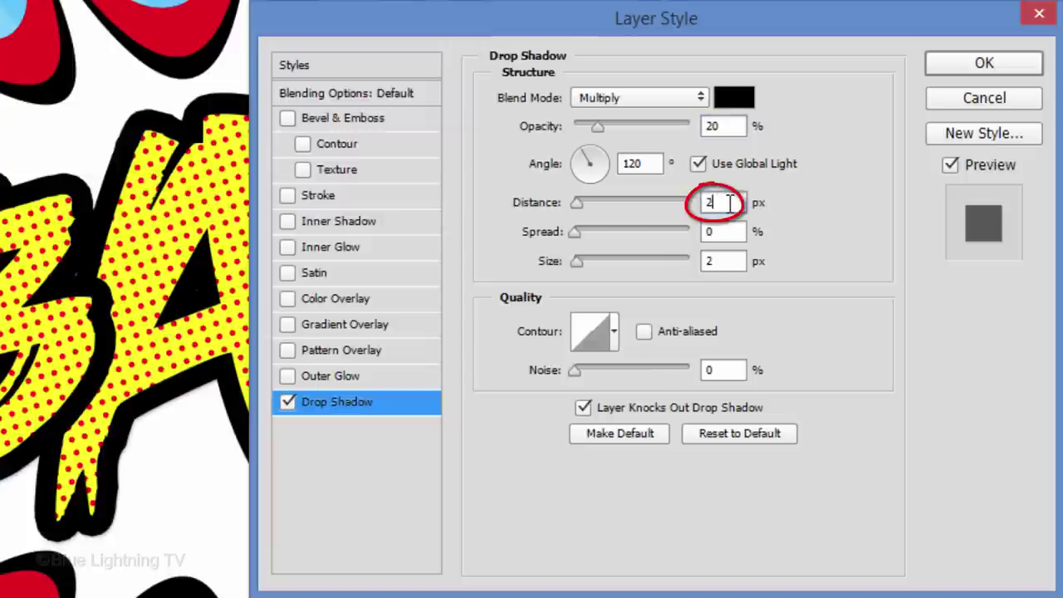
pyautogui.press('BackSpace')
pyautogui.write('30')
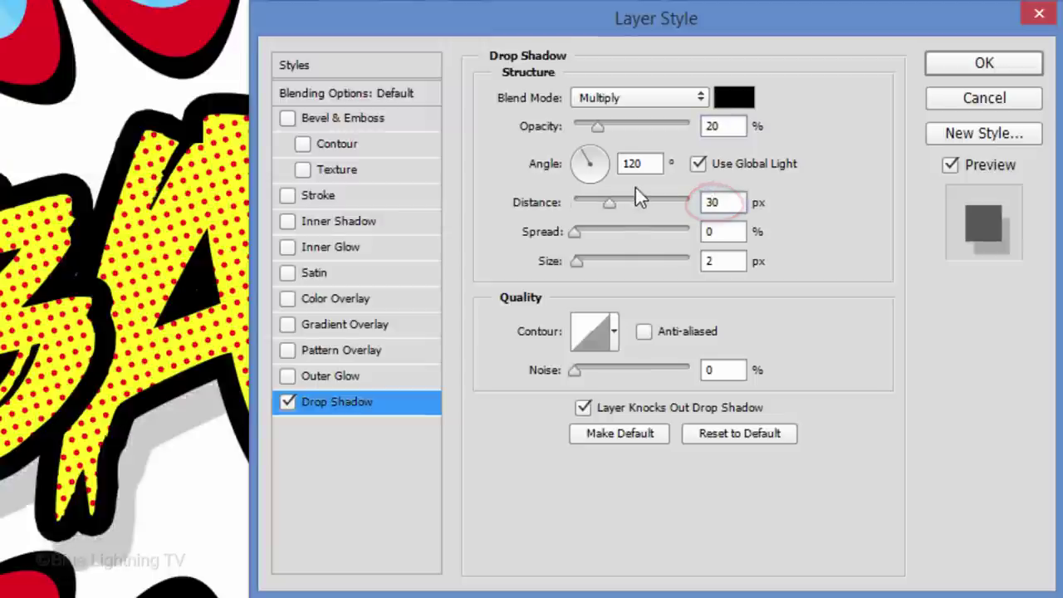
pyautogui.press('Tab')
pyautogui.press('Tab')
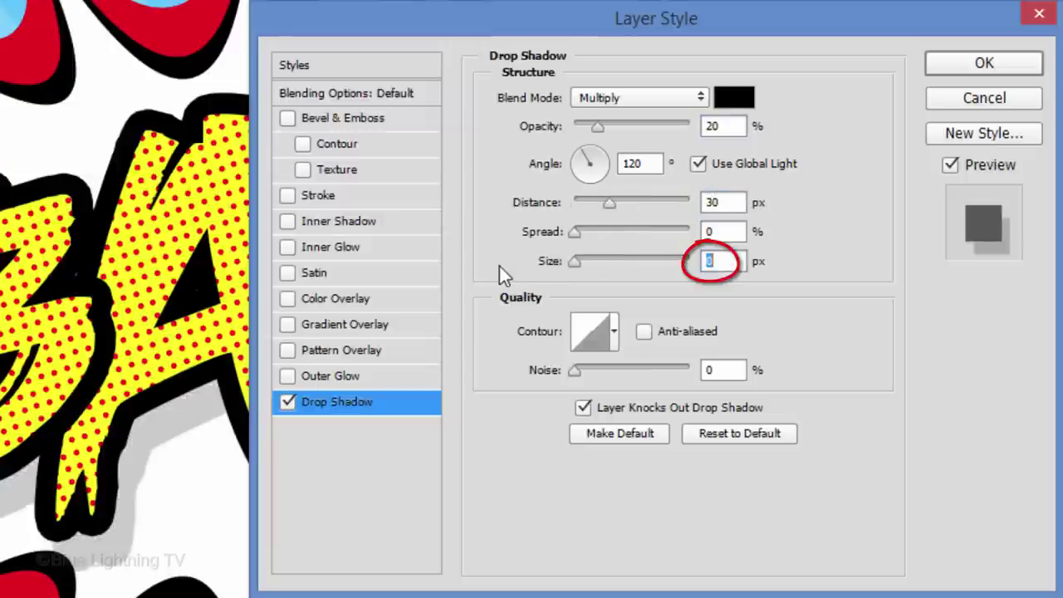
pyautogui.click(980, 63)
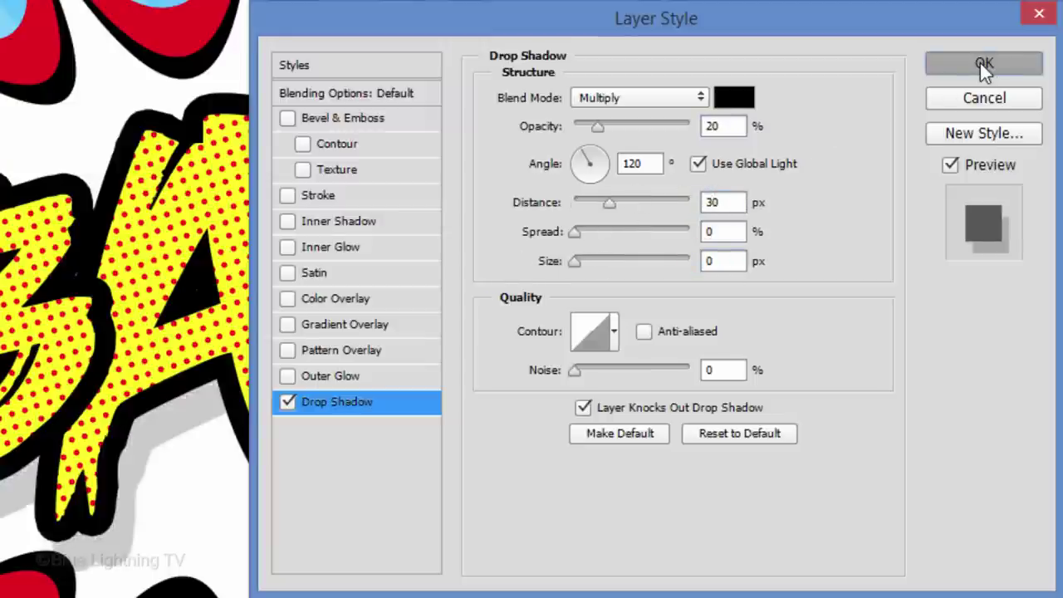